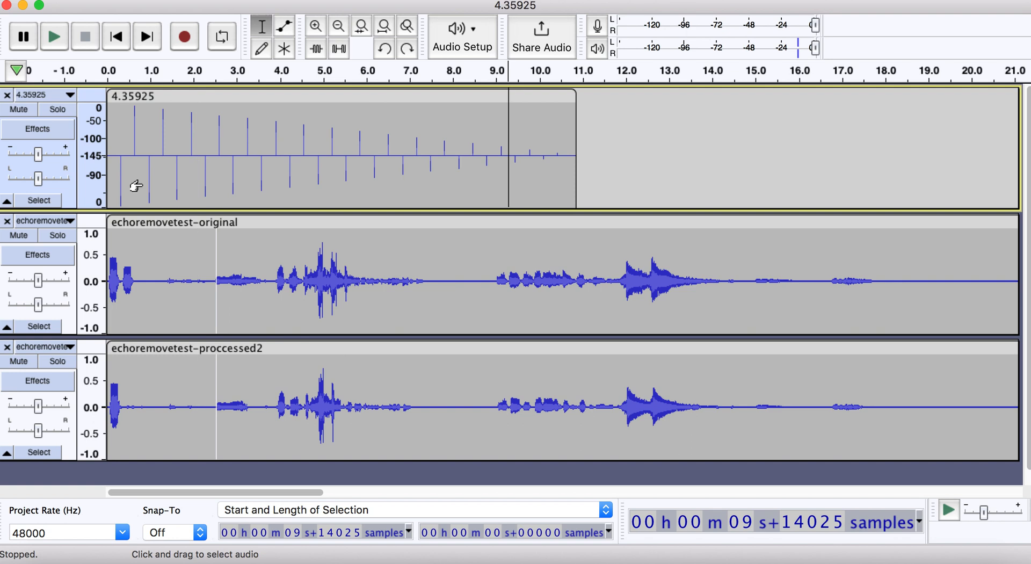
- Examine the first impulses of the 4.35925 track up close against the original and processed recordings
{"action": "left_click", "coordinate": [142, 184]}
{"action": "left_click", "coordinate": [125, 185]}
{"action": "key", "text": "super+1"}
{"action": "key", "text": "super+1"}
{"action": "key", "text": "super+1"}
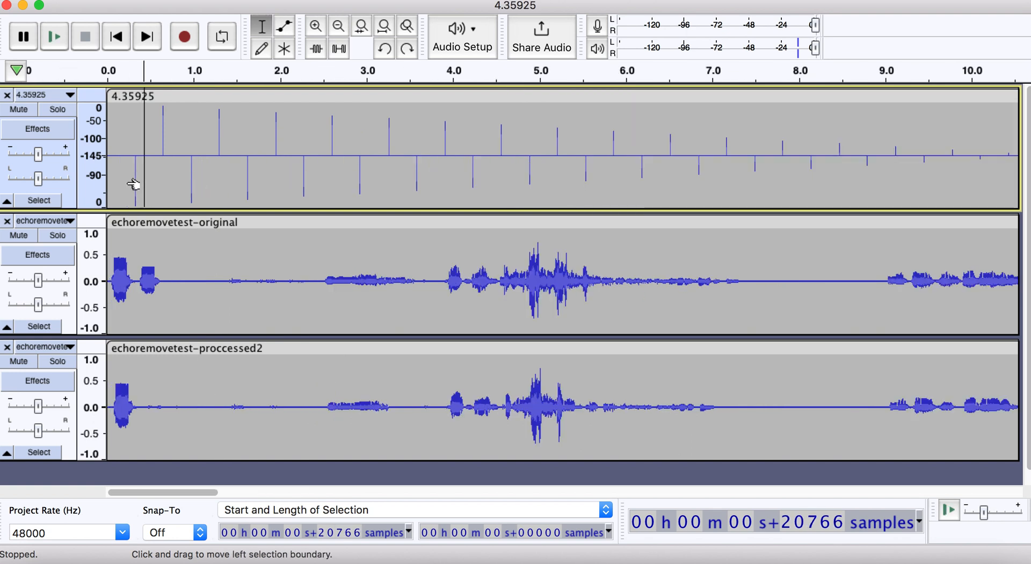
{"action": "left_click", "coordinate": [156, 181]}
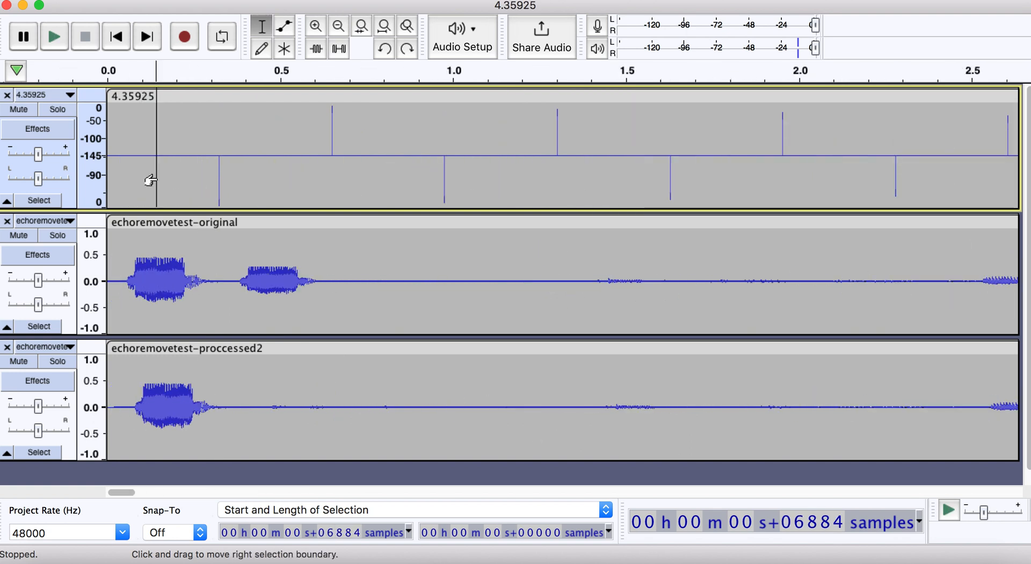
{"action": "left_click", "coordinate": [145, 175]}
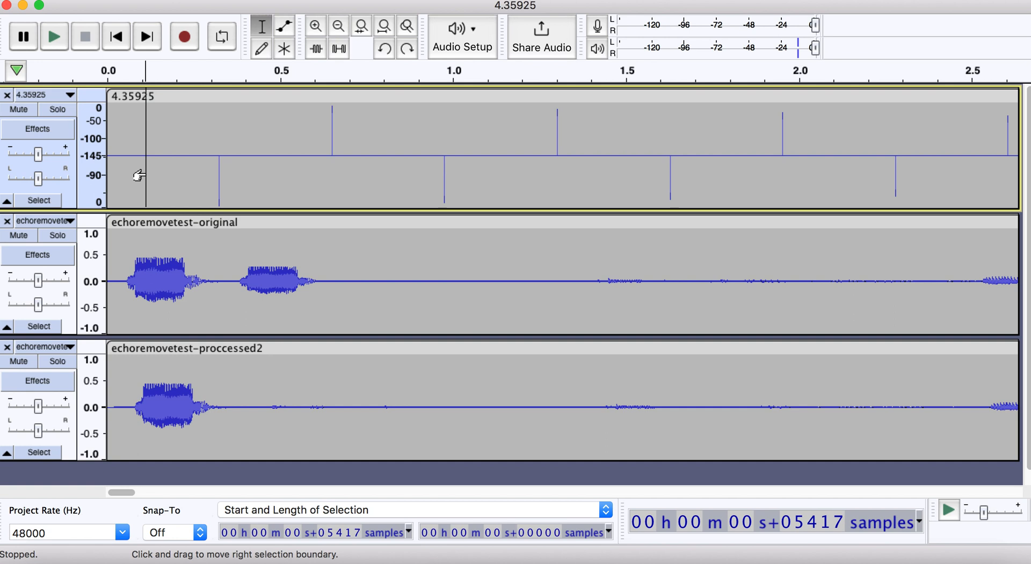
{"action": "key", "text": "super+3"}
{"action": "key", "text": "super+3"}
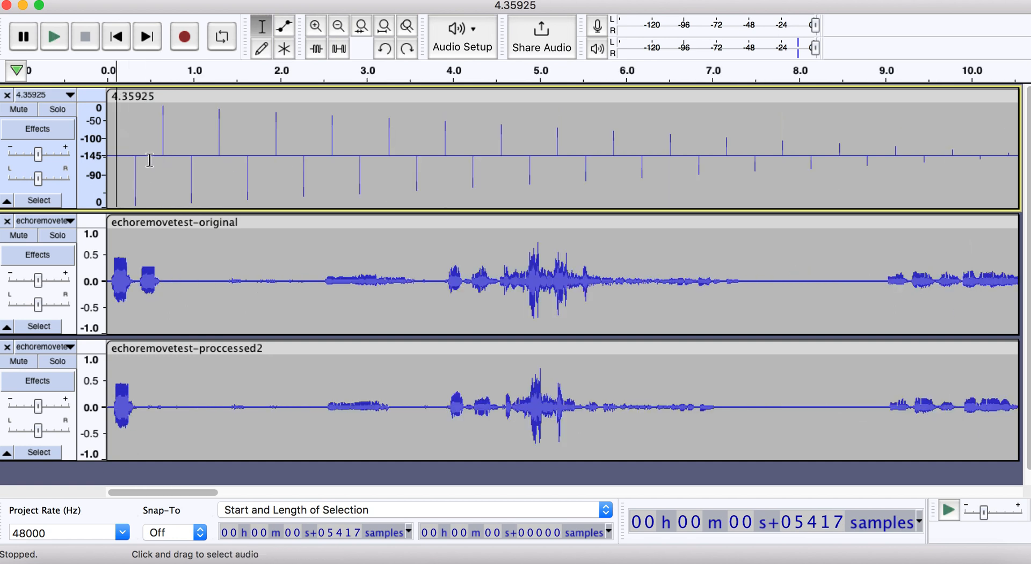
- Highlight individual upward and downward impulses within about the first 1.5 seconds of the 4.35925 track
{"action": "left_click", "coordinate": [252, 184]}
{"action": "left_click", "coordinate": [324, 179]}
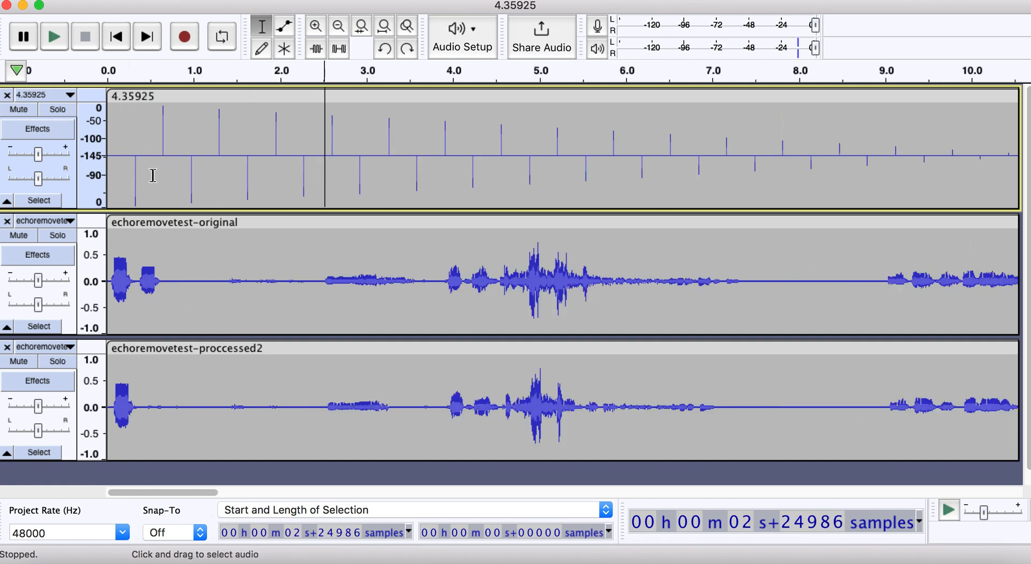
{"action": "left_click_drag", "start_coordinate": [118, 178], "coordinate": [150, 179]}
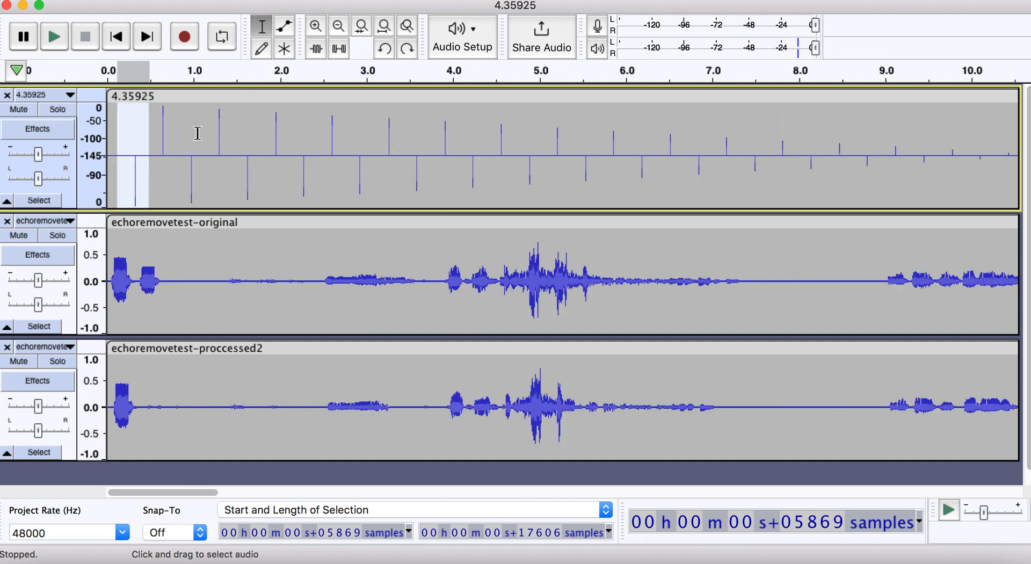
{"action": "left_click_drag", "start_coordinate": [197, 133], "coordinate": [154, 131]}
{"action": "left_click", "coordinate": [226, 126]}
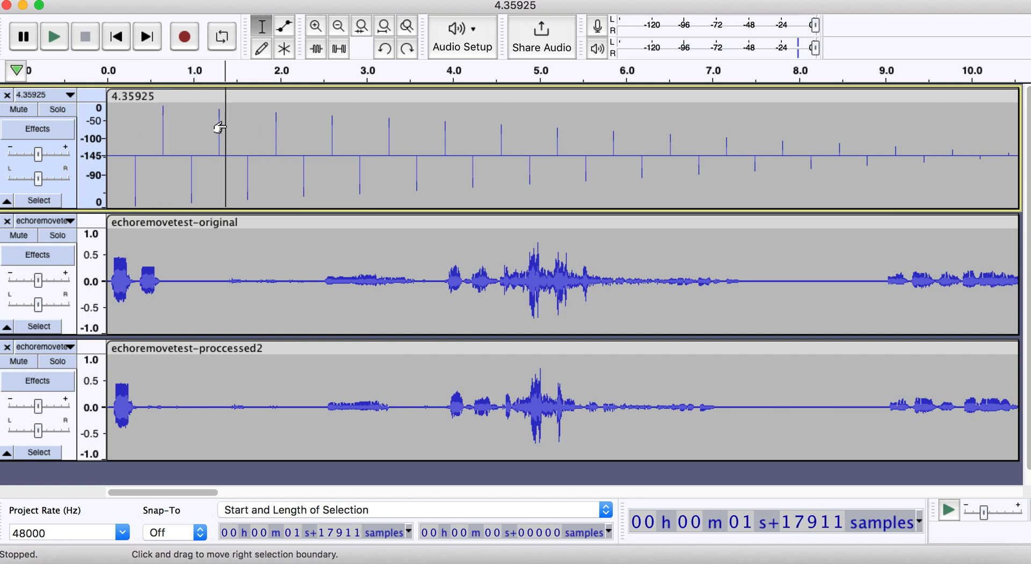
{"action": "left_click_drag", "start_coordinate": [232, 127], "coordinate": [204, 127]}
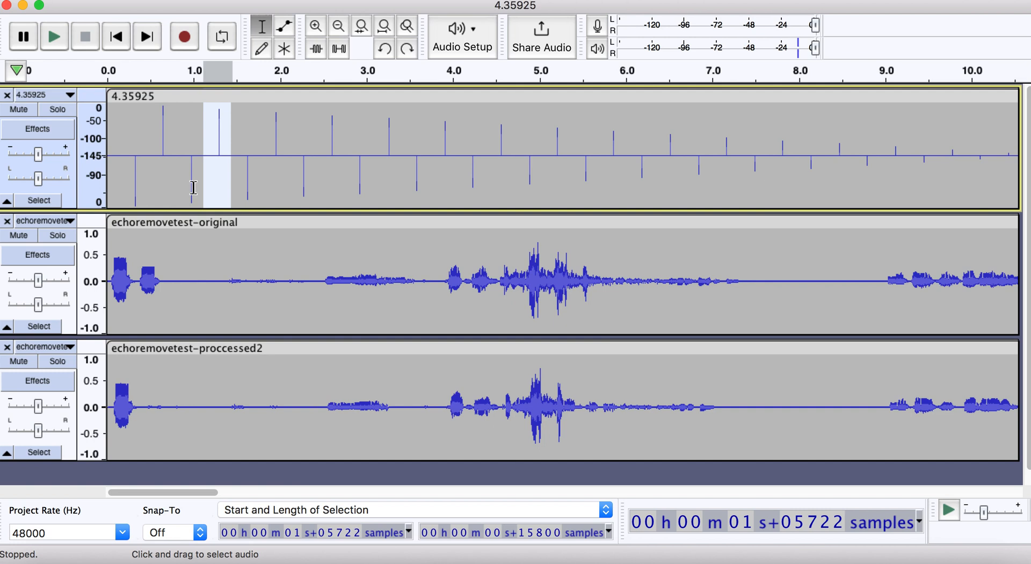
{"action": "left_click", "coordinate": [132, 136]}
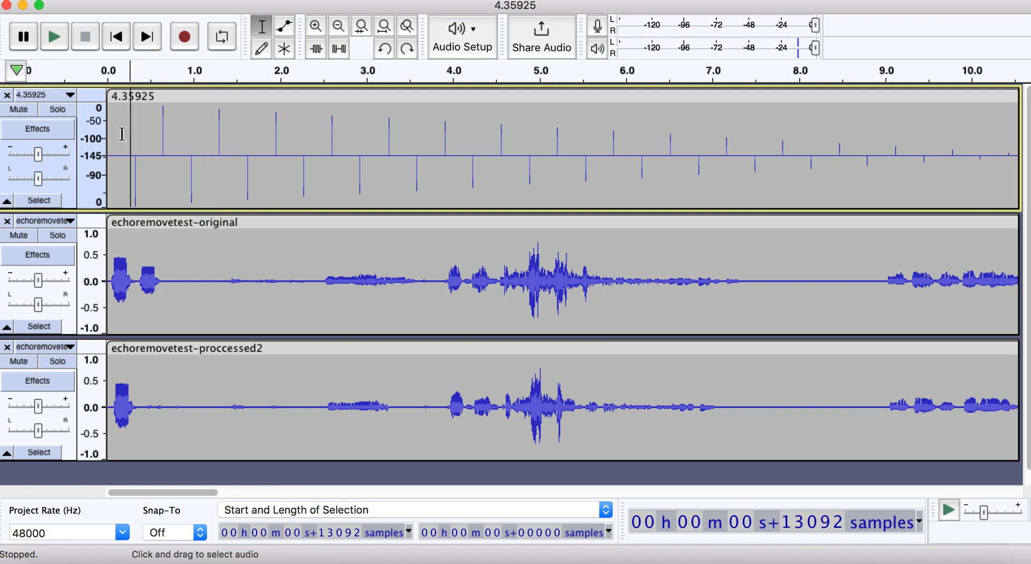
{"action": "left_click_drag", "start_coordinate": [123, 136], "coordinate": [215, 145]}
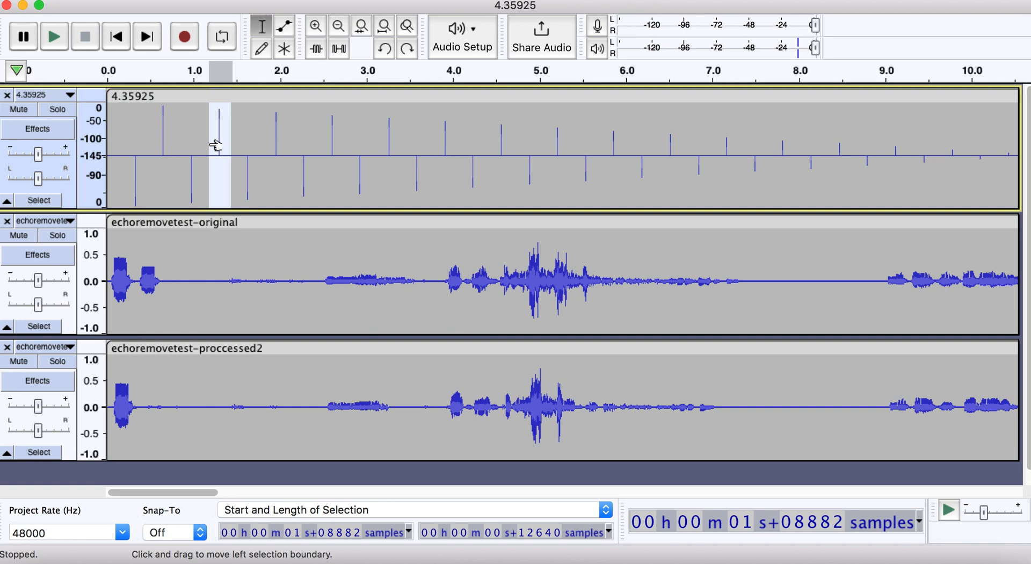
{"action": "left_click_drag", "start_coordinate": [156, 120], "coordinate": [180, 126]}
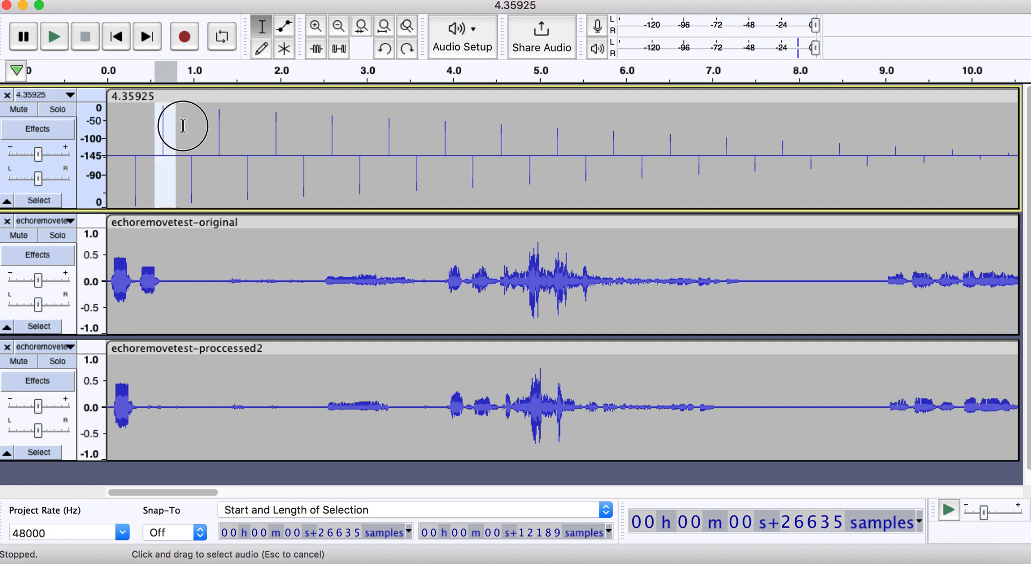
{"action": "left_click", "coordinate": [288, 137]}
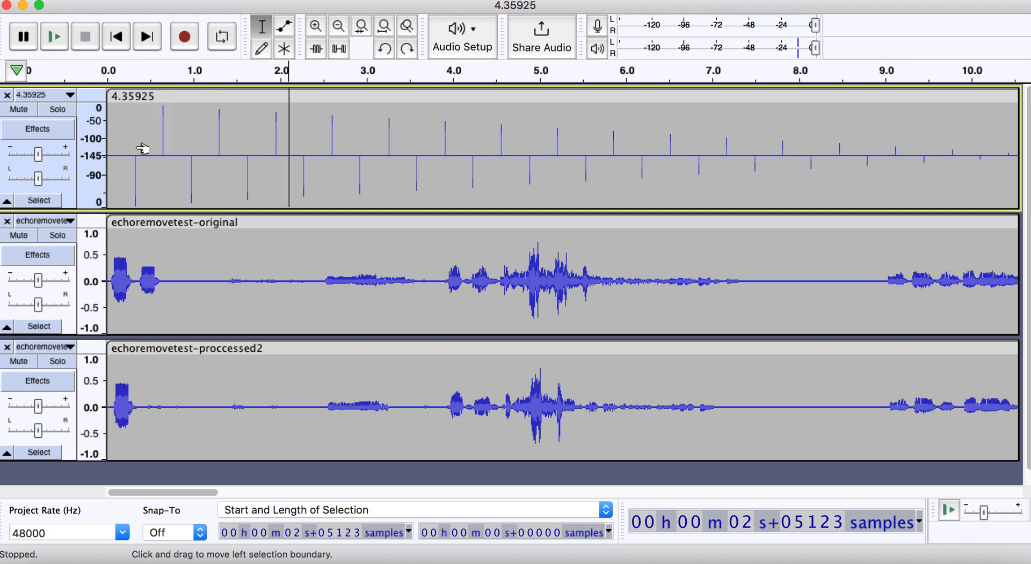
- Select the first 106 samples of the 4.35925 track and check their level with Amplify without applying it
{"action": "key", "text": "ctrl+1"}
{"action": "key", "text": "ctrl+1"}
{"action": "key", "text": "ctrl+1"}
{"action": "scroll", "coordinate": [159, 146], "scroll_direction": "left", "scroll_amount": 10}
{"action": "key", "text": "super+1"}
{"action": "key", "text": "super+1"}
{"action": "scroll", "coordinate": [160, 146], "scroll_direction": "left", "scroll_amount": 10}
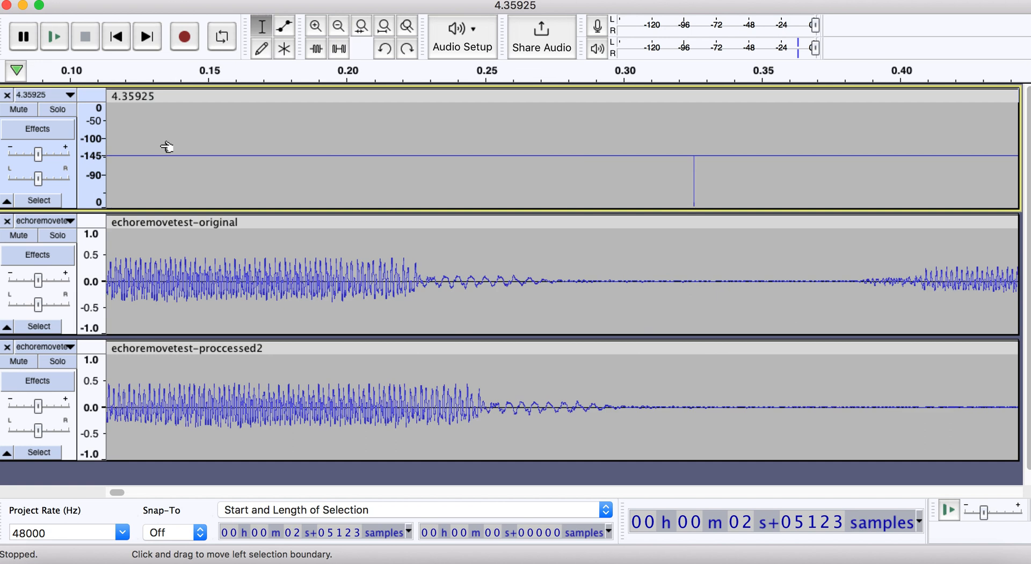
{"action": "key", "text": "super+1"}
{"action": "scroll", "coordinate": [160, 146], "scroll_direction": "left", "scroll_amount": 5}
{"action": "left_click_drag", "start_coordinate": [120, 130], "coordinate": [79, 127]}
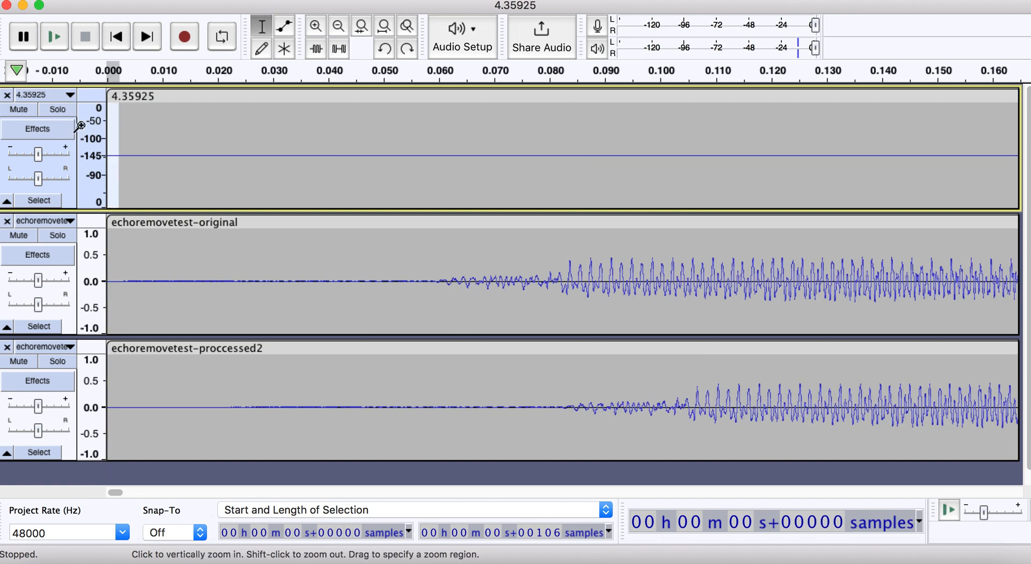
{"action": "key", "text": "super+r"}
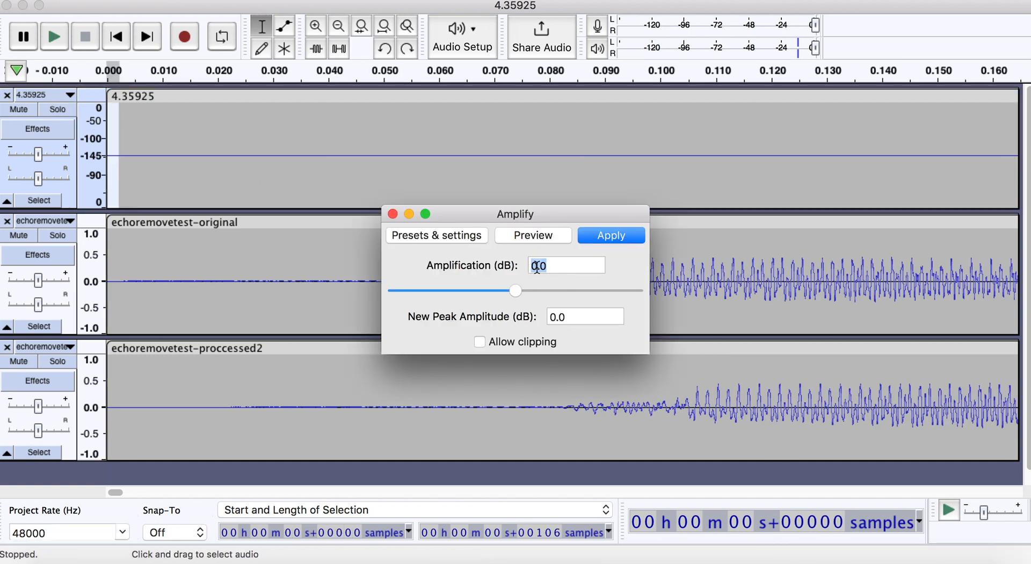
{"action": "left_click", "coordinate": [392, 214]}
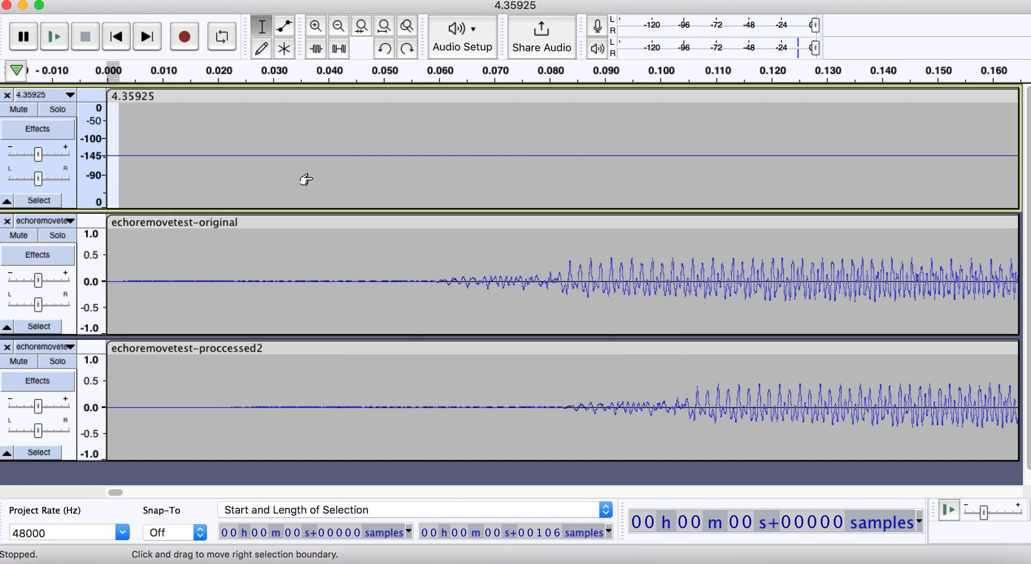
- Select the first downward impulse, near 0.3 s in the 4.35925 track, and check its level with Amplify without applying it
{"action": "key", "text": "super+3"}
{"action": "key", "text": "super+3"}
{"action": "key", "text": "super+3"}
{"action": "key", "text": "super+3"}
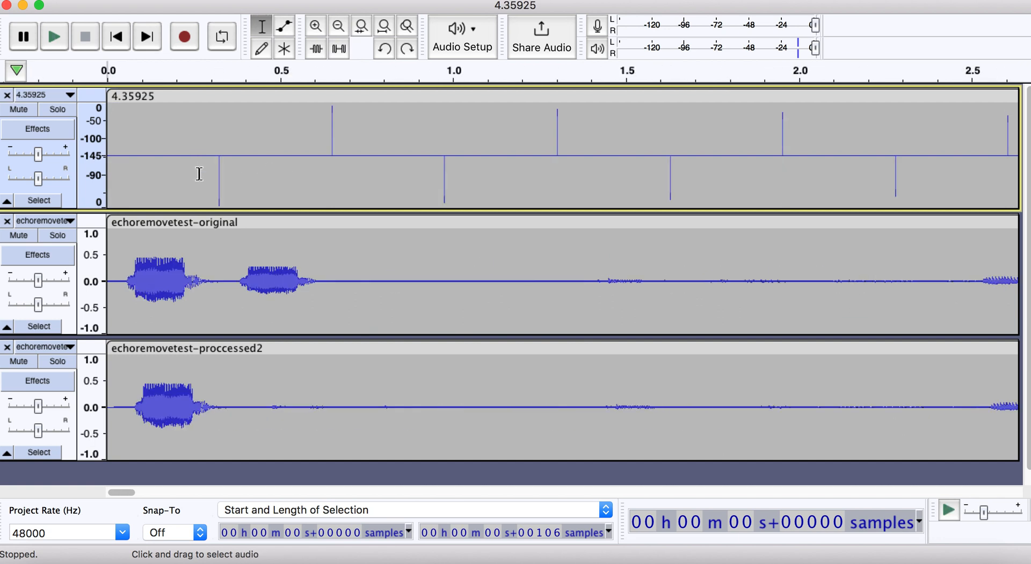
{"action": "left_click_drag", "start_coordinate": [203, 173], "coordinate": [249, 180]}
{"action": "key", "text": "super+r"}
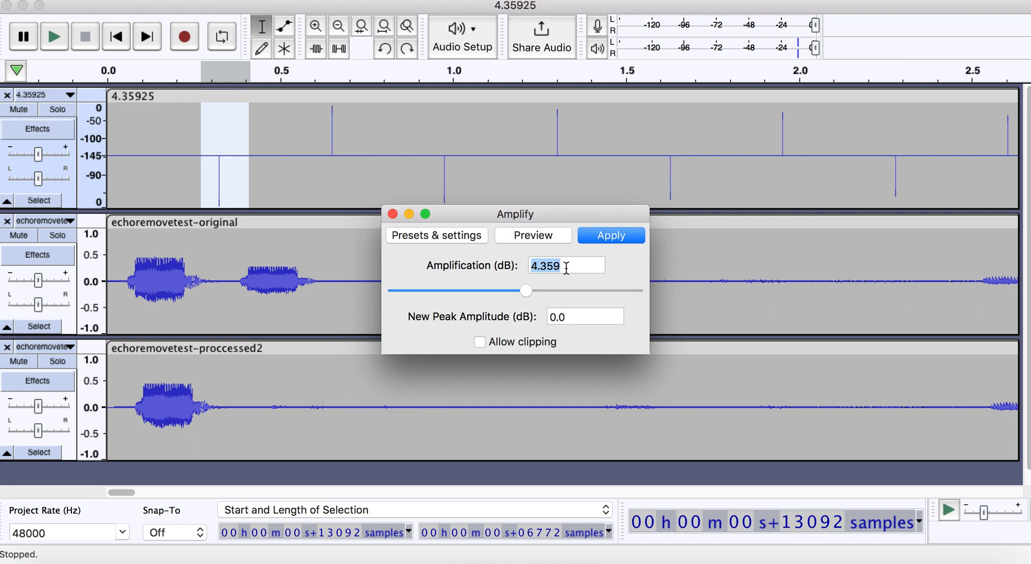
{"action": "left_click", "coordinate": [392, 214]}
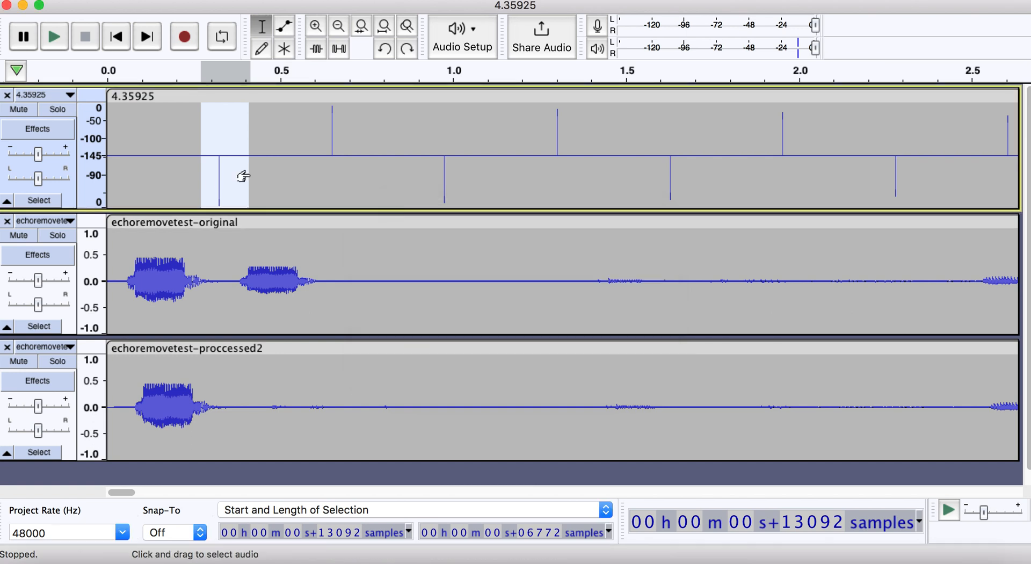
- Select the first upward impulse, near 0.65 s, and check its level with Amplify without applying it
{"action": "left_click", "coordinate": [190, 179]}
{"action": "left_click_drag", "start_coordinate": [202, 179], "coordinate": [242, 180]}
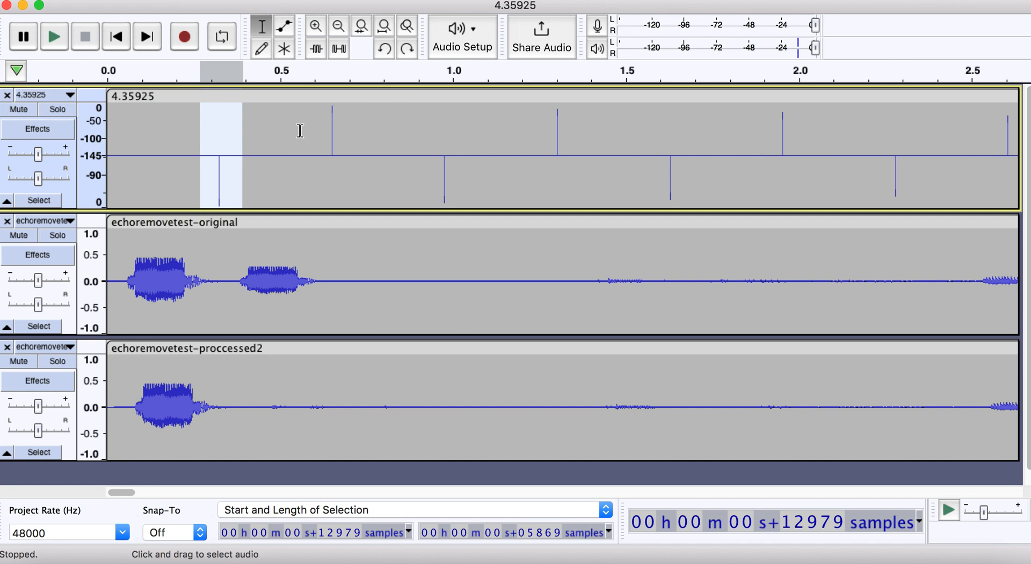
{"action": "left_click_drag", "start_coordinate": [300, 131], "coordinate": [354, 138]}
{"action": "key", "text": "super+r"}
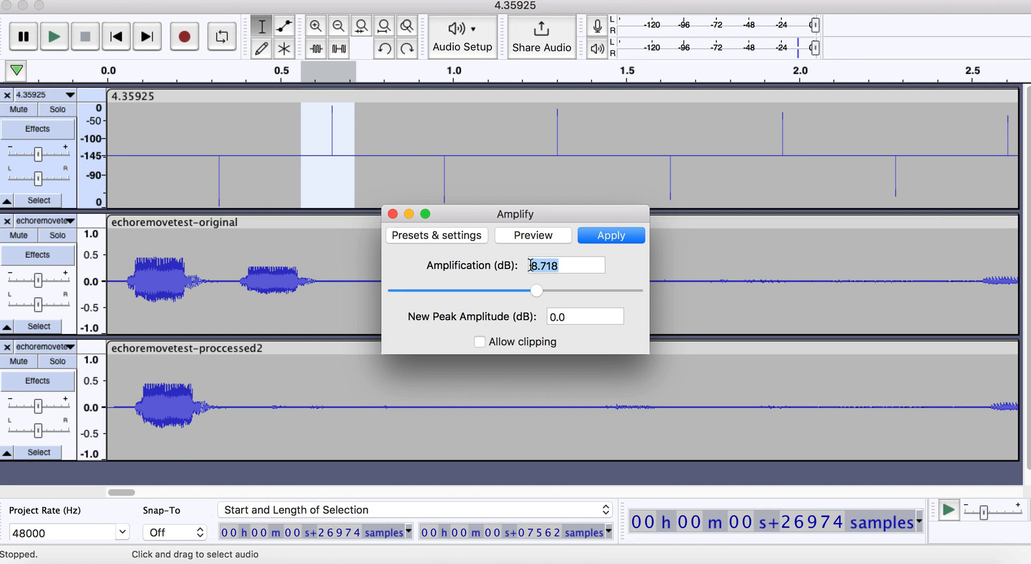
{"action": "left_click", "coordinate": [392, 214]}
- Select the second downward impulse, near 1.0 s, check it with Amplify without applying, and clear the selection
{"action": "left_click_drag", "start_coordinate": [411, 186], "coordinate": [467, 187]}
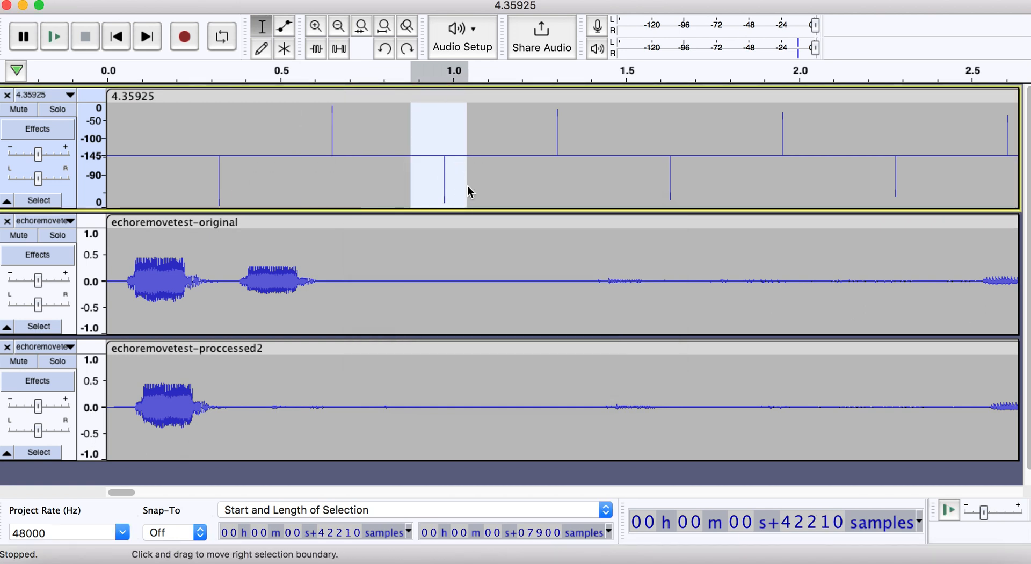
{"action": "key", "text": "super+r"}
{"action": "left_click", "coordinate": [392, 214]}
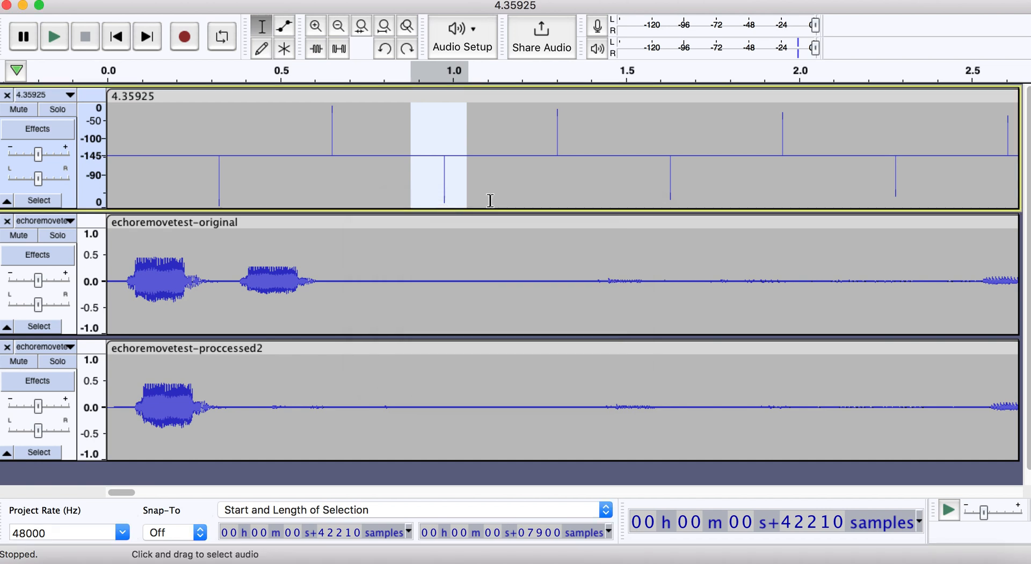
{"action": "left_click", "coordinate": [510, 188]}
- Highlight the last impulses of the 4.35925 clip, from about 10.2 s to near its end, and clear the selection
{"action": "scroll", "coordinate": [492, 177], "scroll_direction": "down", "scroll_amount": 4}
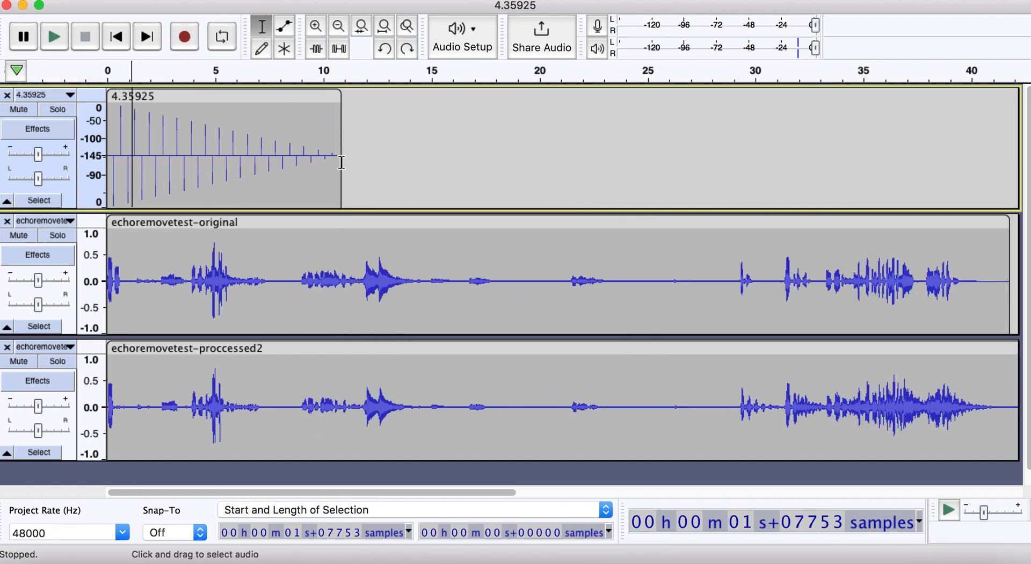
{"action": "left_click_drag", "start_coordinate": [341, 162], "coordinate": [329, 165]}
{"action": "left_click", "coordinate": [278, 169]}
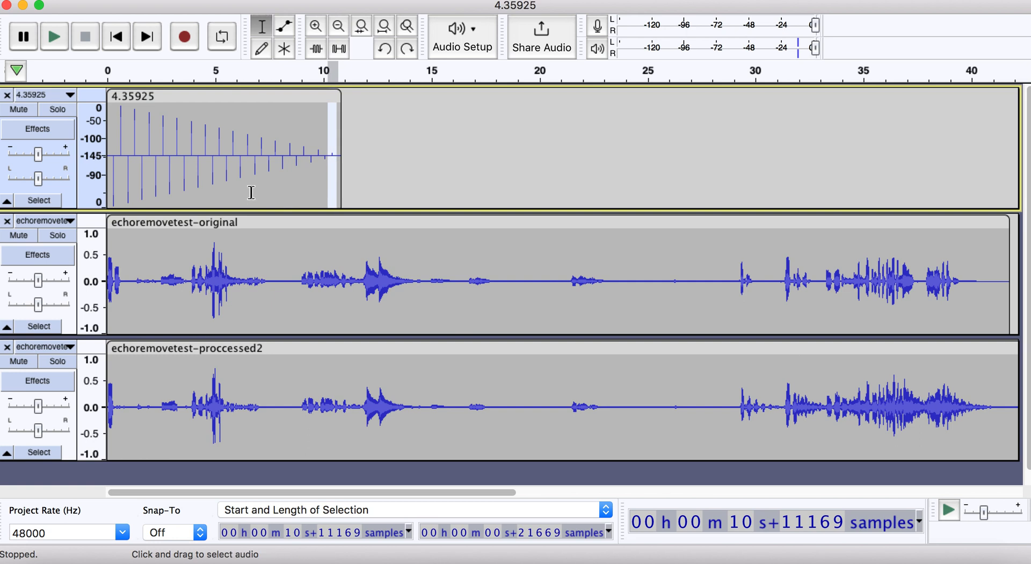
{"action": "left_click", "coordinate": [156, 142]}
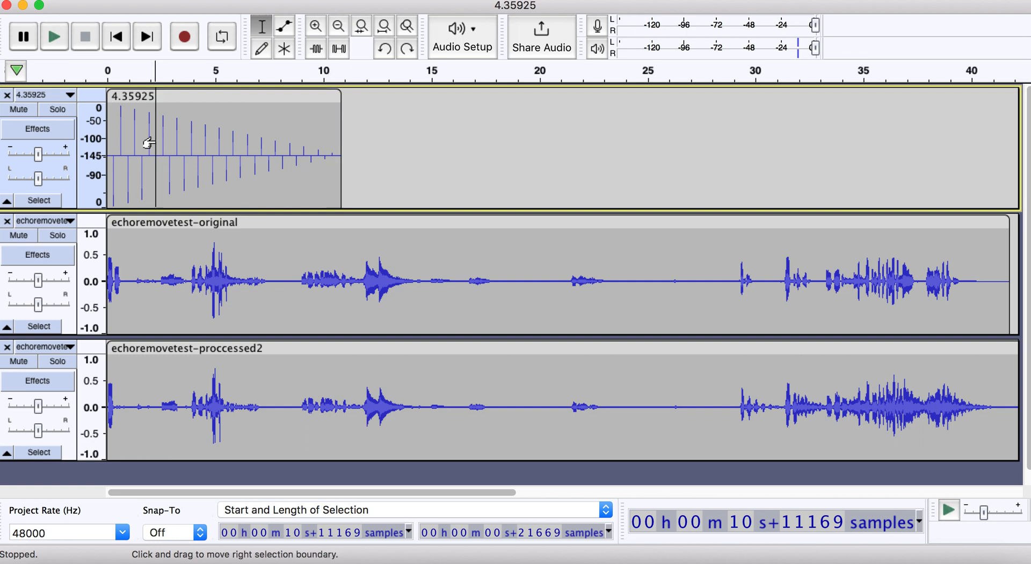
{"action": "left_click", "coordinate": [113, 136]}
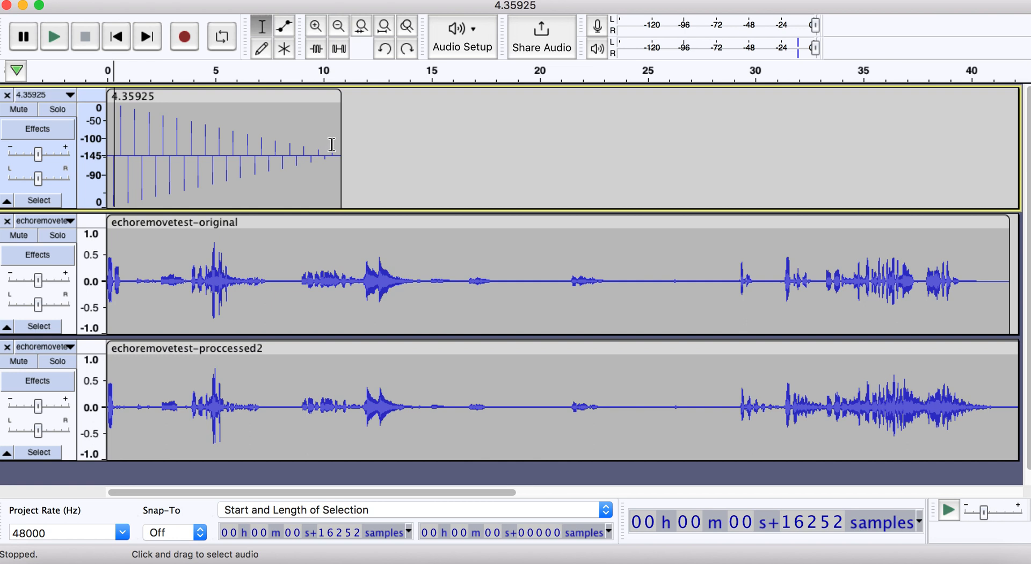
- Select the impulse series from the start to about 10.65 s and fit the view to the selection
{"action": "left_click_drag", "start_coordinate": [337, 145], "coordinate": [70, 152]}
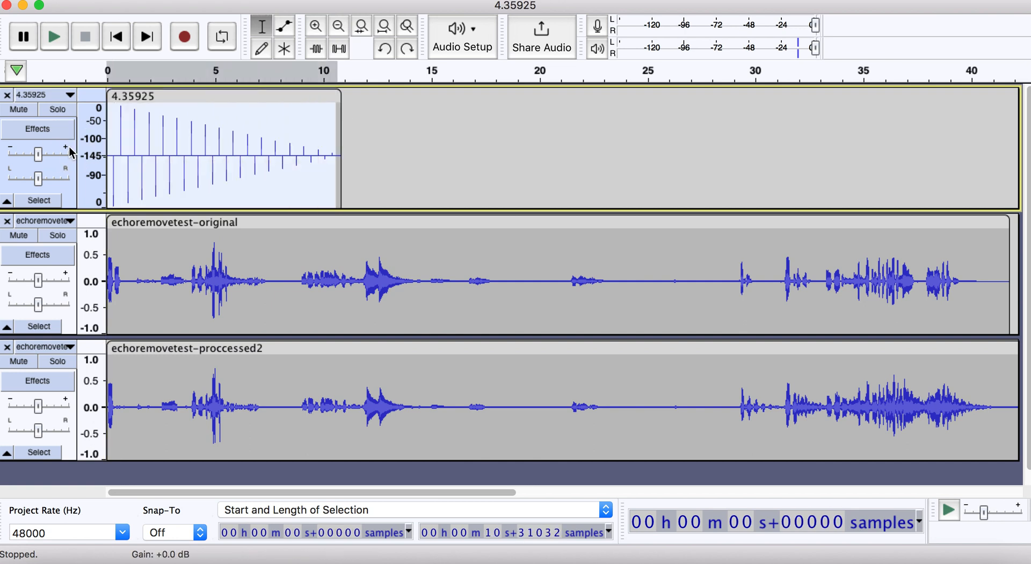
{"action": "key", "text": "super+e"}
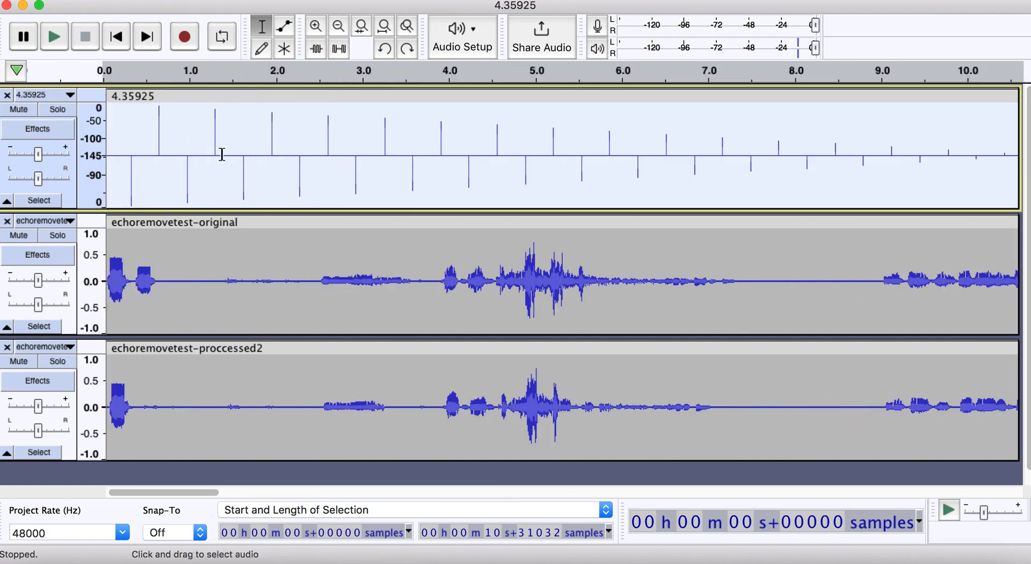
{"action": "left_click", "coordinate": [115, 126]}
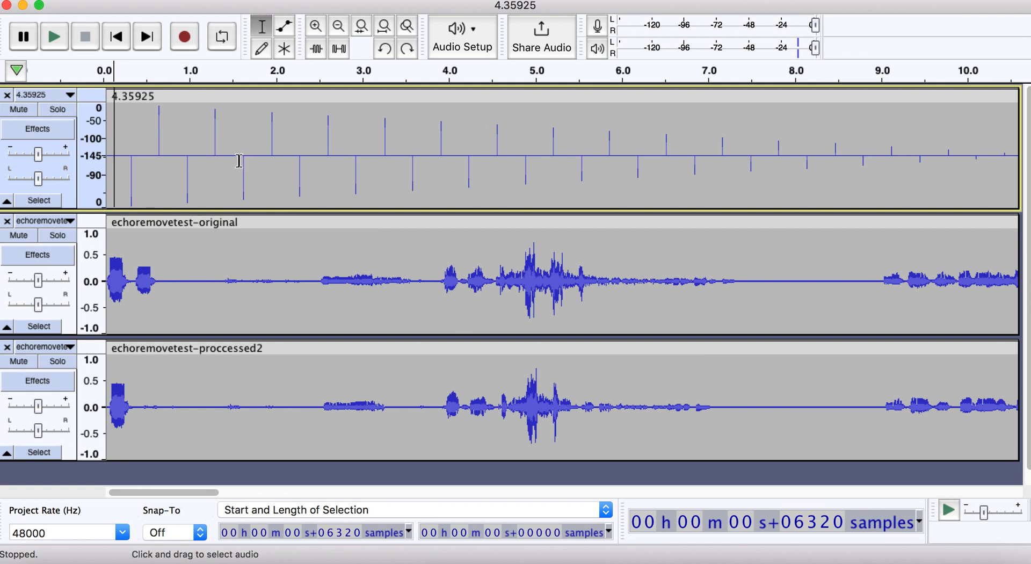
- Examine how the impulses in the 4.35925 track decay toward the end of the clip
{"action": "key", "text": "super+3"}
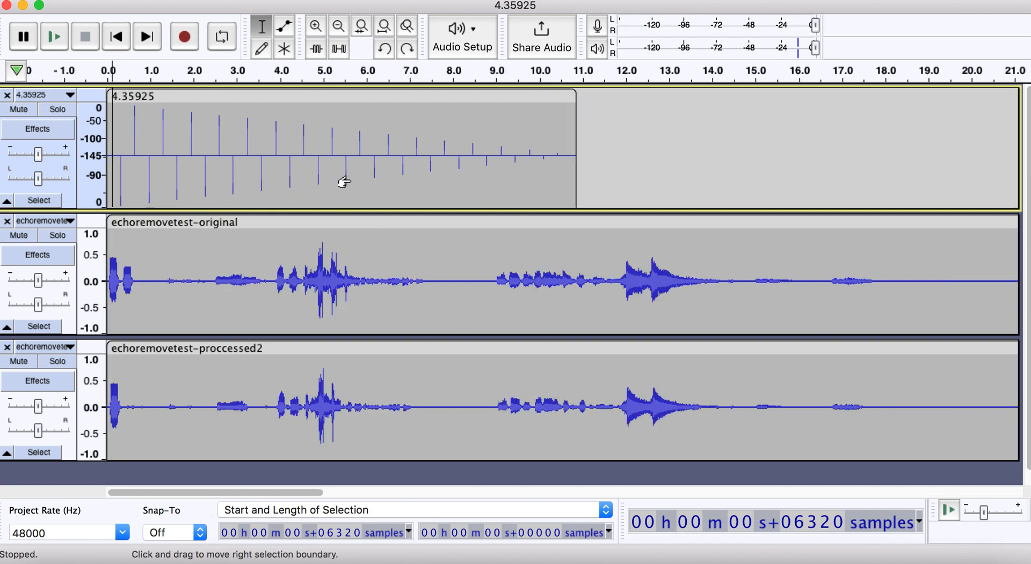
{"action": "left_click", "coordinate": [528, 167]}
{"action": "left_click", "coordinate": [326, 170]}
{"action": "left_click", "coordinate": [548, 172]}
{"action": "left_click", "coordinate": [572, 170]}
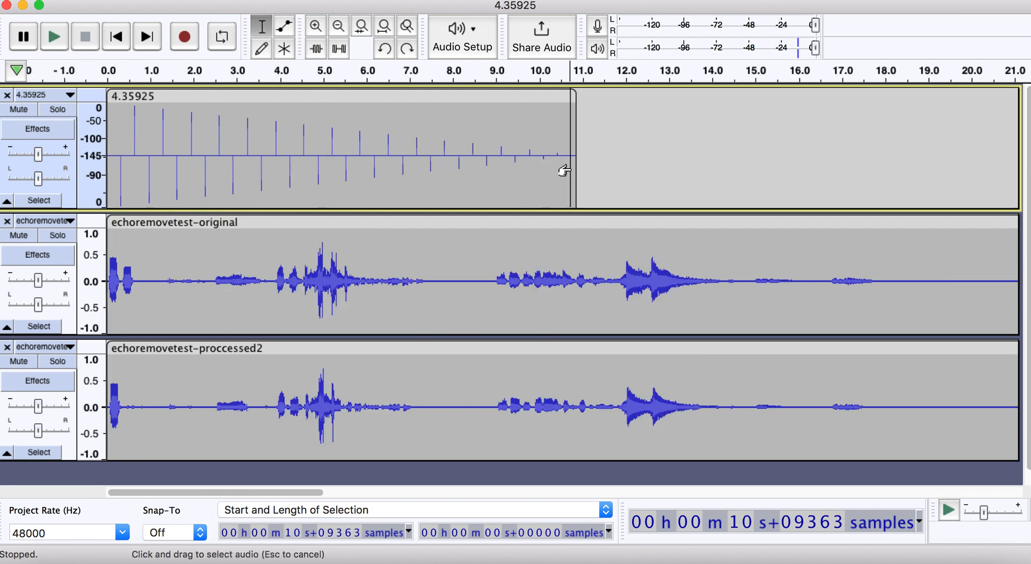
{"action": "left_click", "coordinate": [526, 173]}
{"action": "left_click", "coordinate": [447, 171]}
{"action": "left_click", "coordinate": [568, 170]}
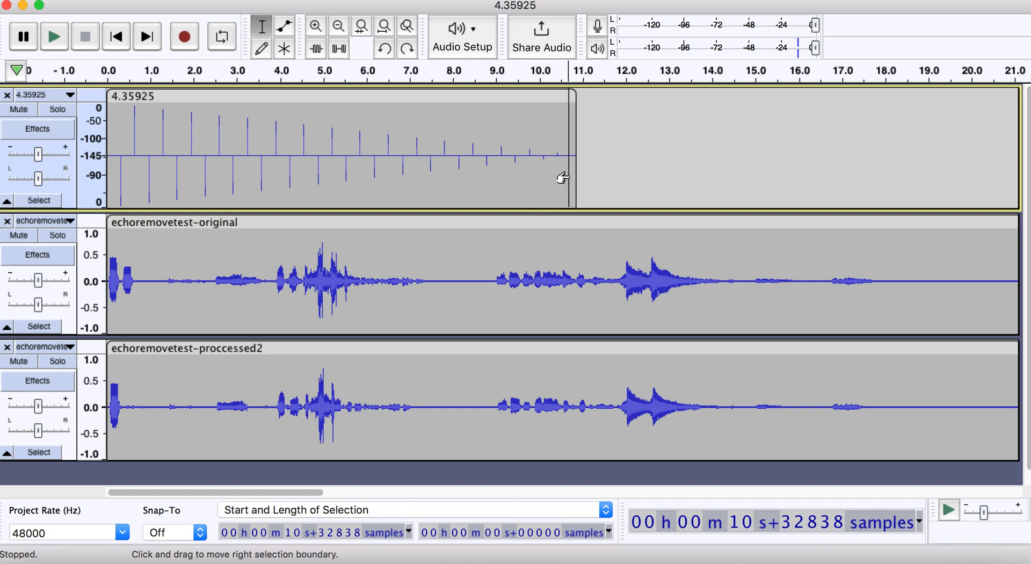
{"action": "left_click", "coordinate": [254, 188]}
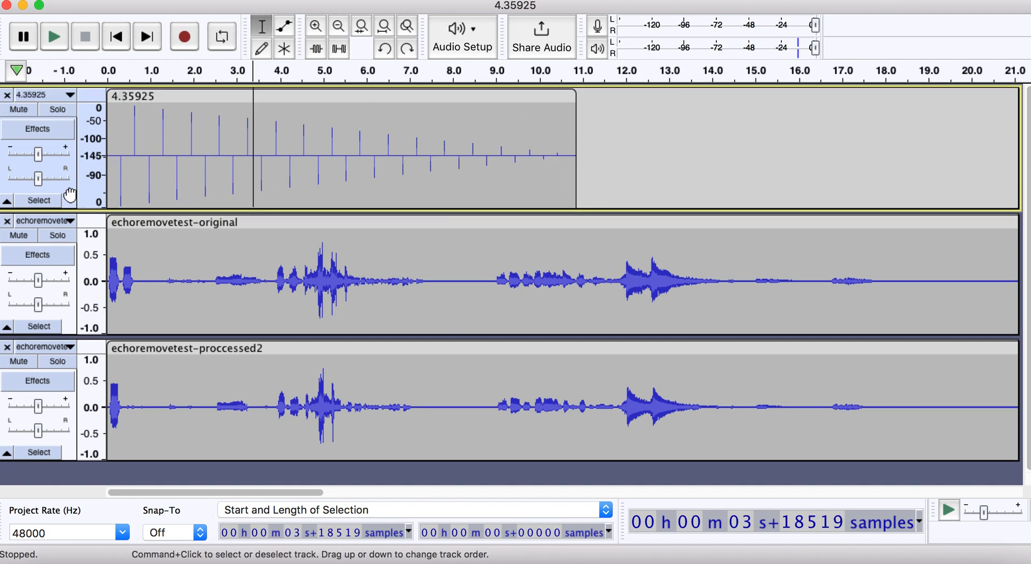
- Combine the 4.35925 impulse track and the echoremovetest-original track into one stereo track
{"action": "left_click", "coordinate": [69, 194]}
{"action": "left_click", "coordinate": [70, 95]}
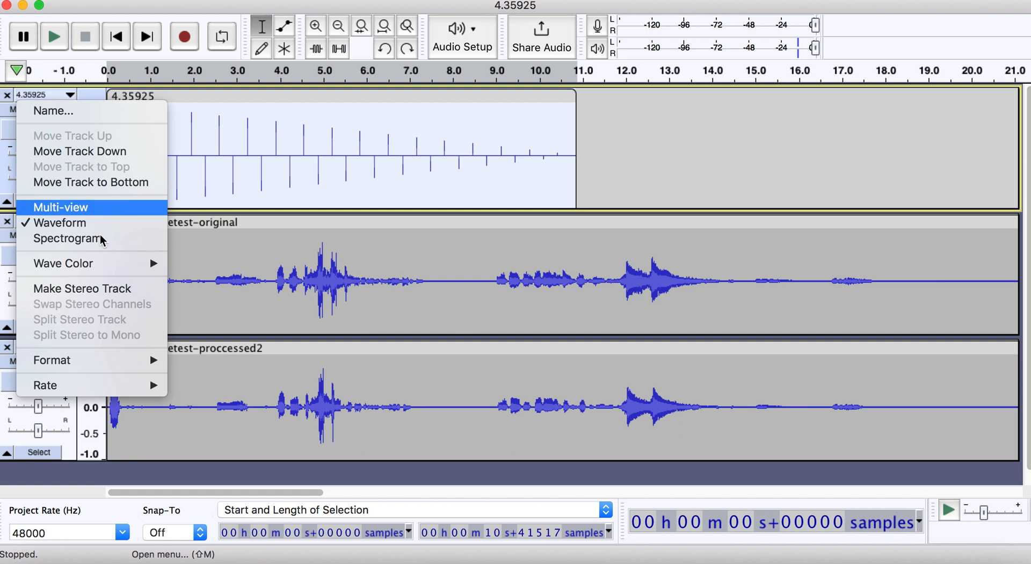
{"action": "left_click", "coordinate": [114, 288]}
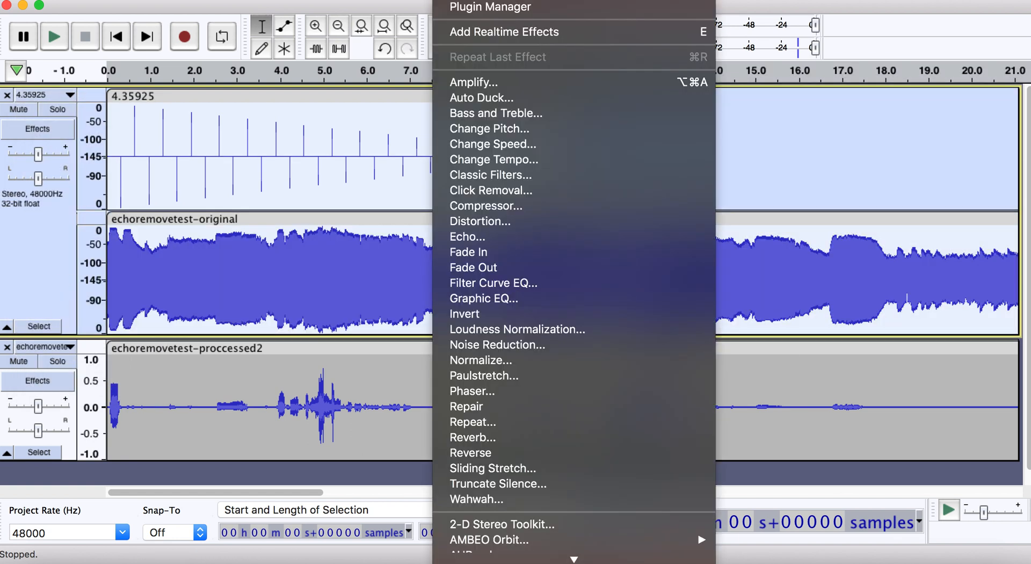
- Open the Channel Convolver effect, dismiss it without applying, and undo the stereo pairing
{"action": "type", "text": "chann"}
{"action": "key", "text": "Return"}
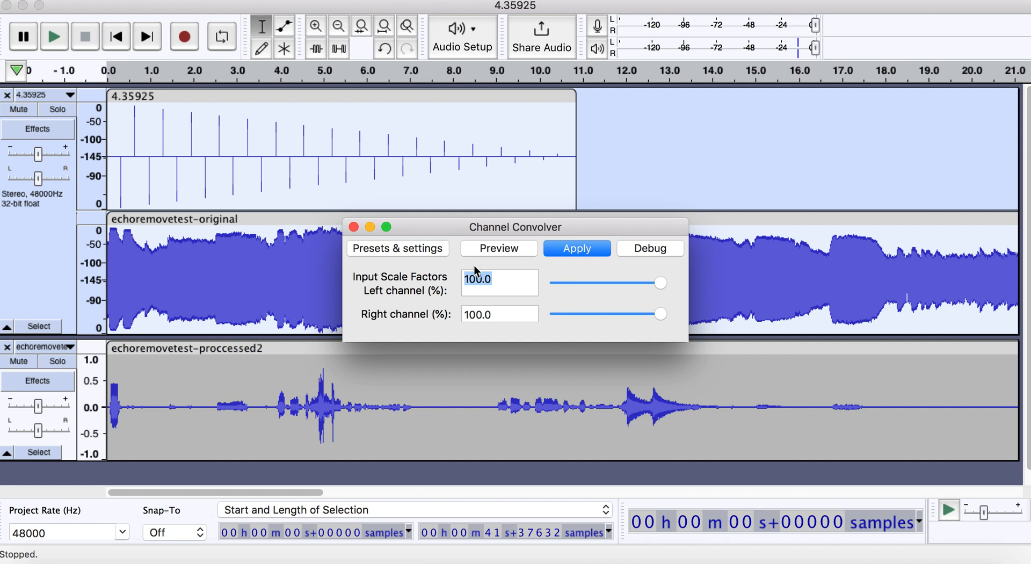
{"action": "left_click", "coordinate": [370, 227]}
{"action": "key", "text": "super+z"}
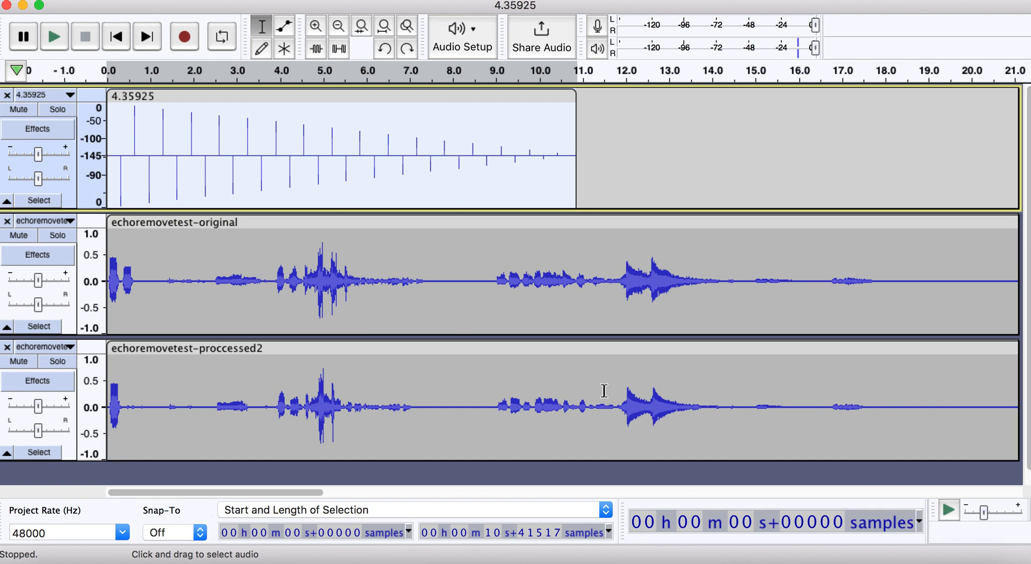
- Solo the echoremovetest-original track and play it briefly from about 9 s
{"action": "left_click", "coordinate": [68, 239]}
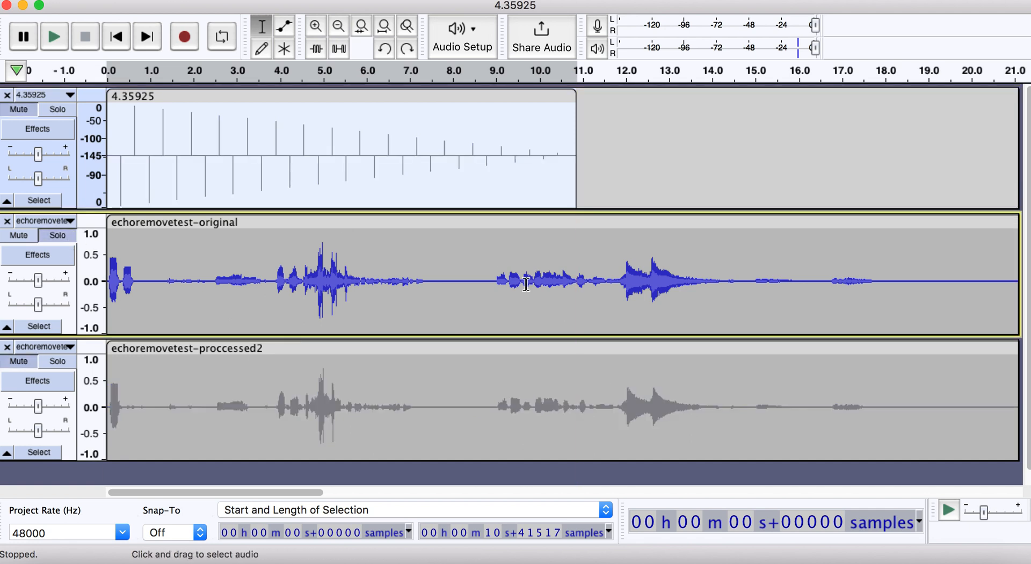
{"action": "left_click", "coordinate": [484, 69]}
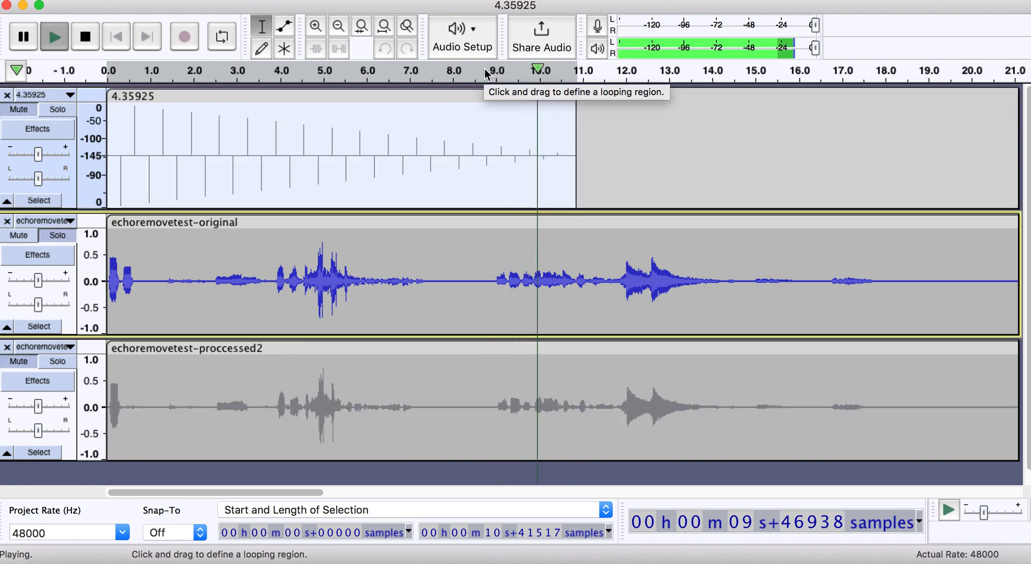
{"action": "key", "text": "space"}
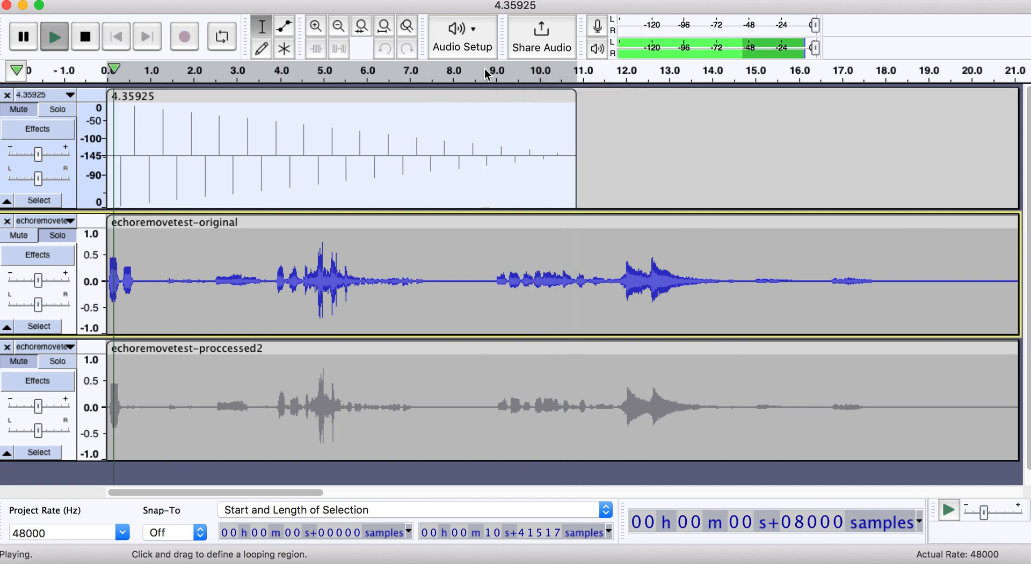
{"action": "key", "text": "space"}
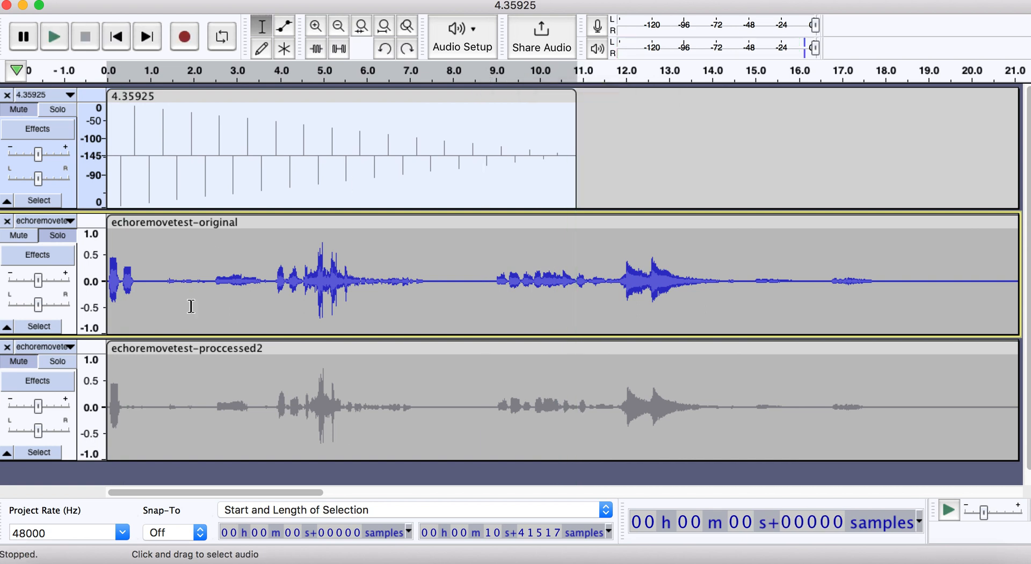
- Solo the echoremovetest-proccessed2 track instead, play it from about 9 s, and turn its solo off
{"action": "left_click", "coordinate": [61, 235]}
{"action": "left_click", "coordinate": [59, 361]}
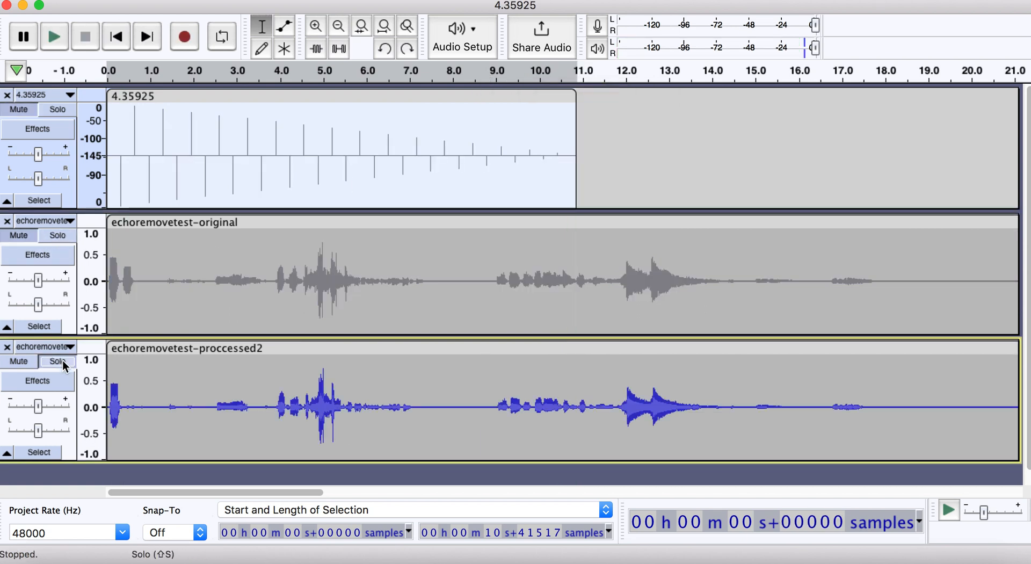
{"action": "left_click", "coordinate": [489, 69]}
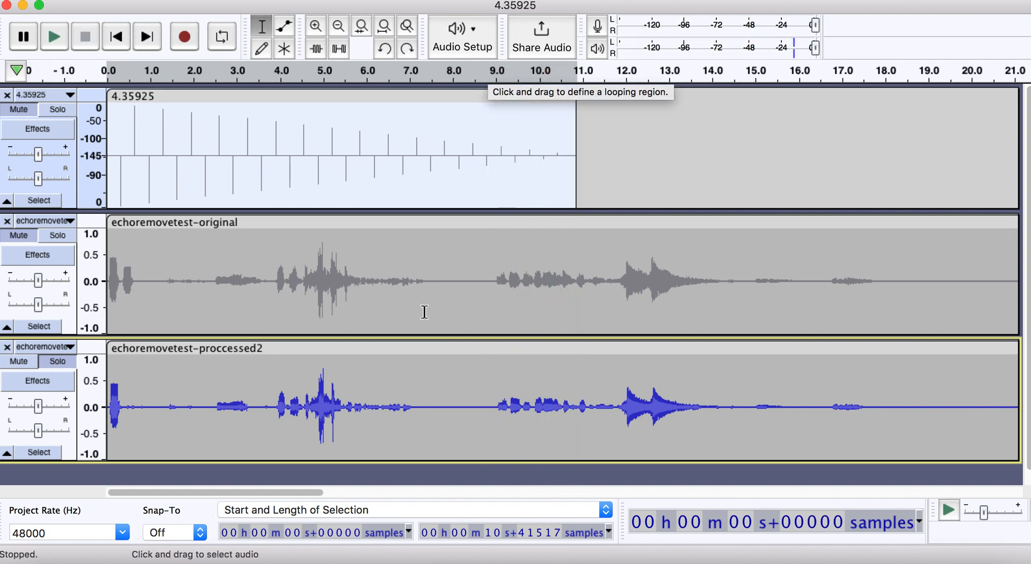
{"action": "left_click", "coordinate": [58, 361]}
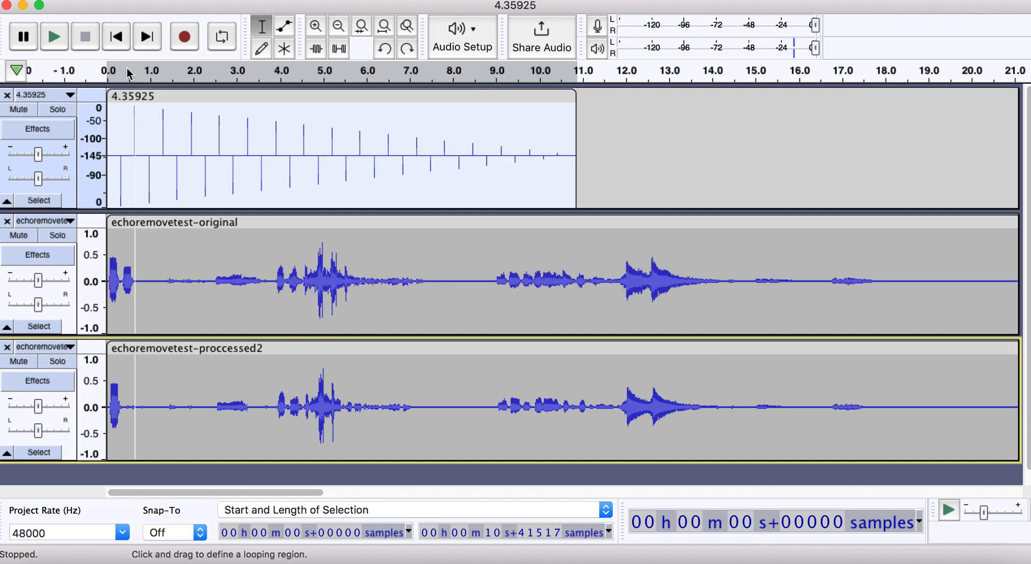
- Solo the echoremovetest-original track and play its opening sound and echo from the start
{"action": "left_click", "coordinate": [58, 237]}
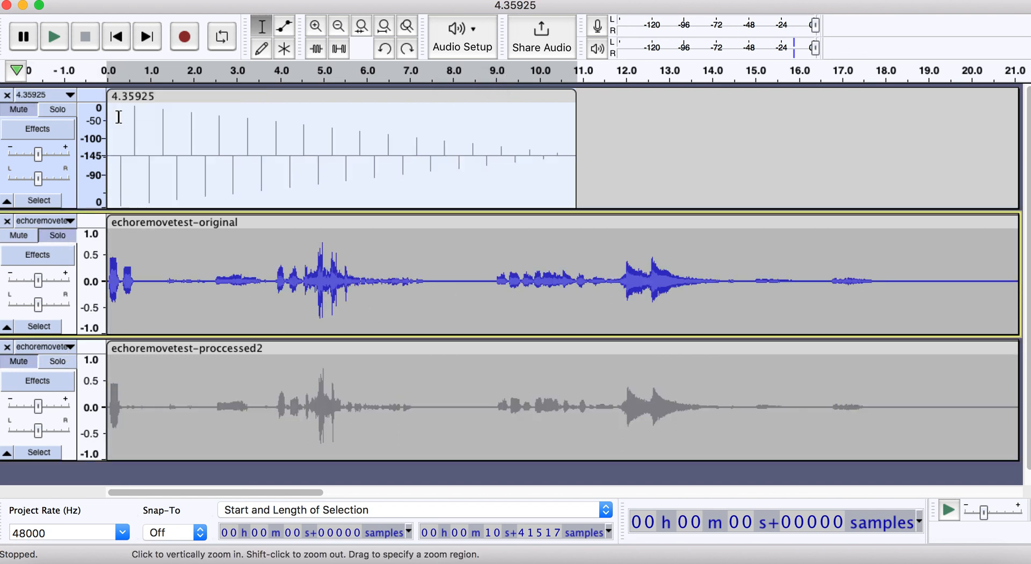
{"action": "left_click", "coordinate": [106, 74]}
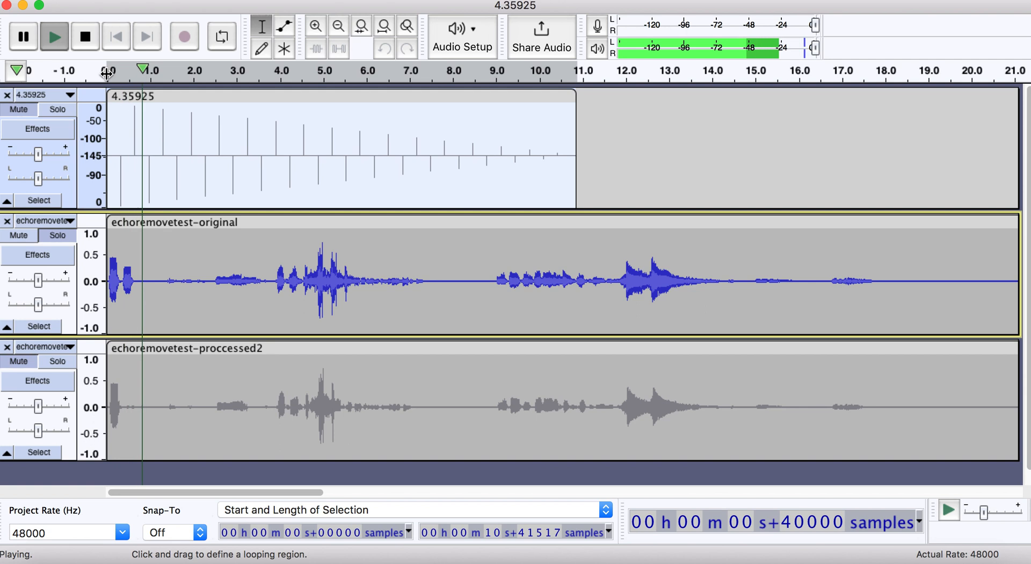
{"action": "key", "text": "space"}
- Solo the echoremovetest-proccessed2 track, play its opening from the start, and dismiss the system notification
{"action": "left_click", "coordinate": [61, 361]}
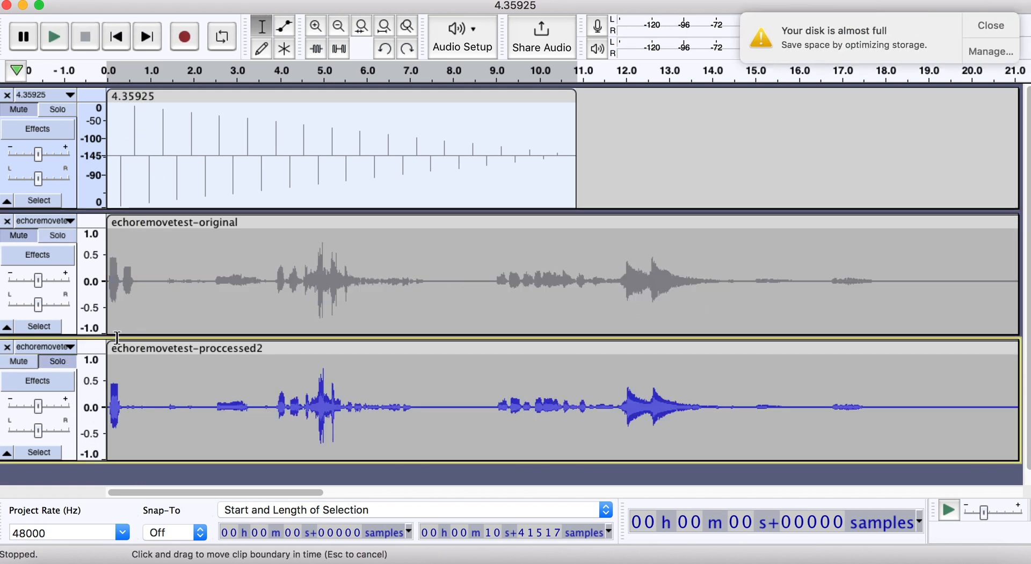
{"action": "left_click", "coordinate": [107, 74]}
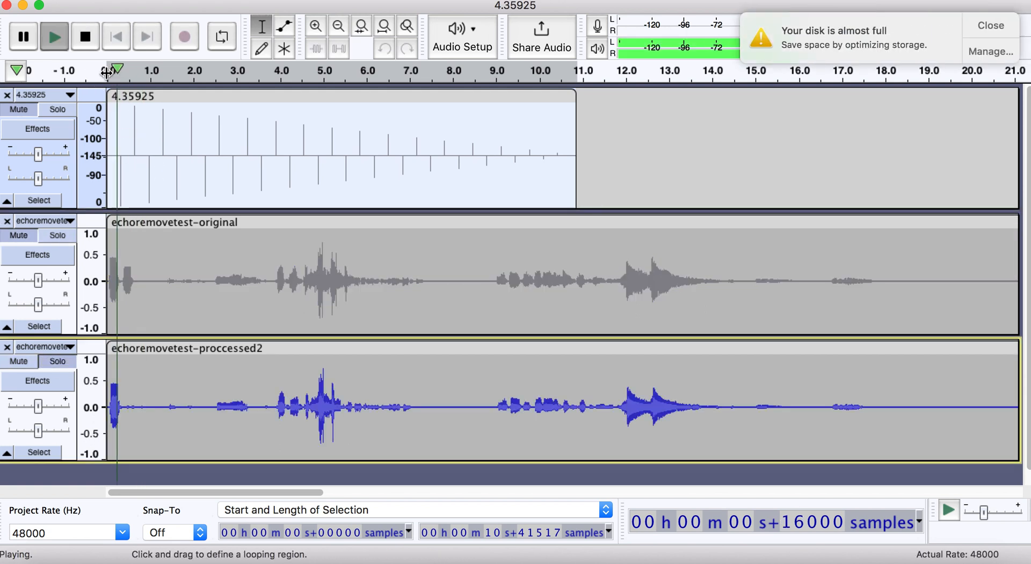
{"action": "key", "text": "space"}
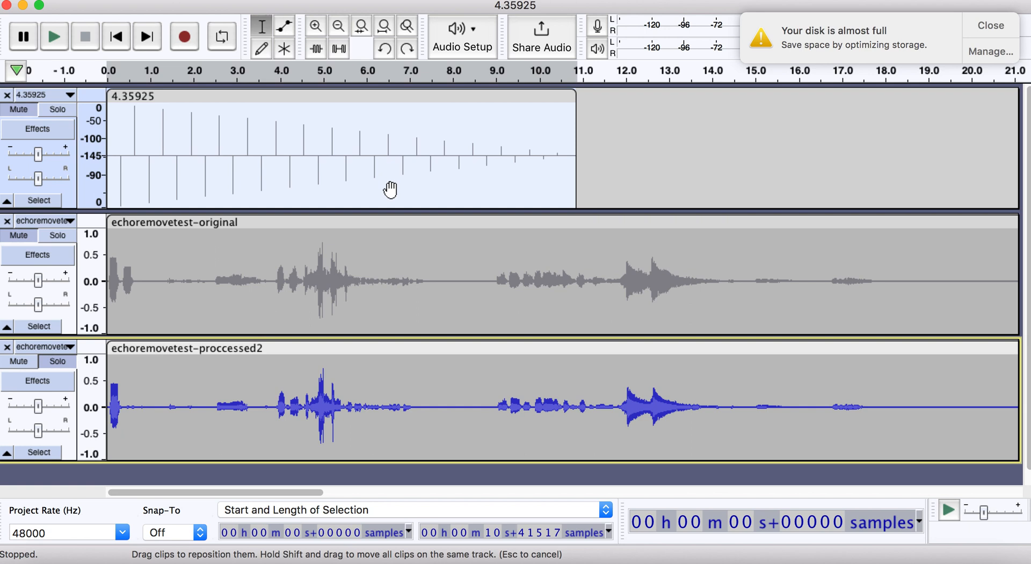
{"action": "left_click", "coordinate": [988, 25]}
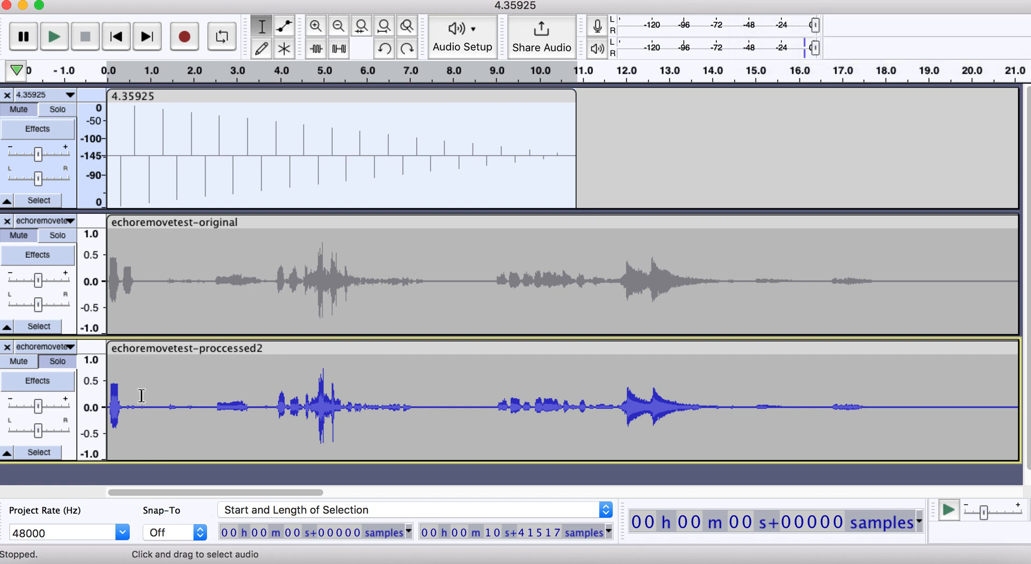
- Highlight about 0.3 to 0.9 s in echoremovetest-proccessed2, select the whole track, and clear the selection with the cursor near 8 s
{"action": "left_click_drag", "start_coordinate": [148, 385], "coordinate": [121, 390]}
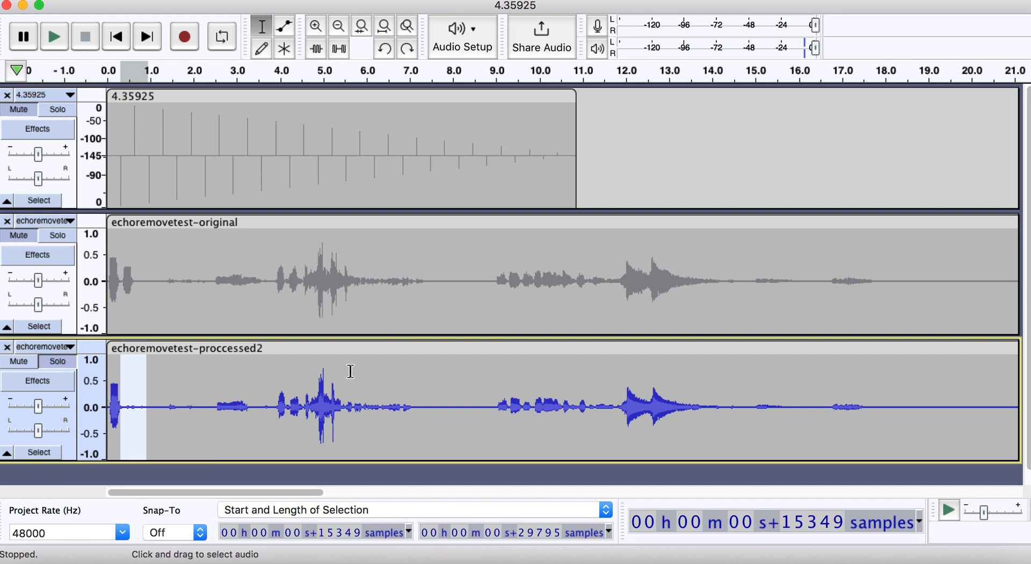
{"action": "left_click", "coordinate": [73, 449]}
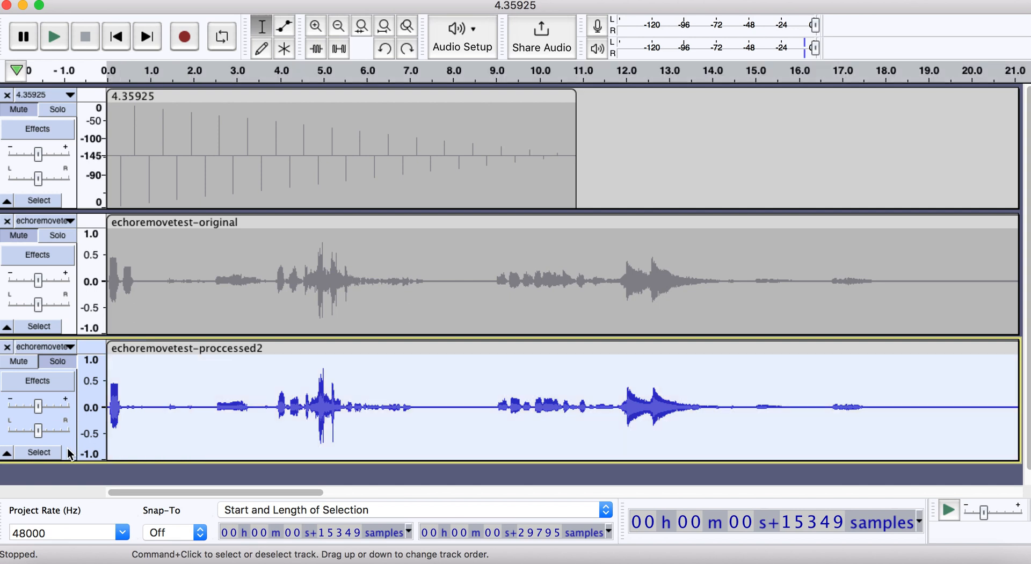
{"action": "left_click", "coordinate": [162, 382]}
{"action": "left_click", "coordinate": [127, 381]}
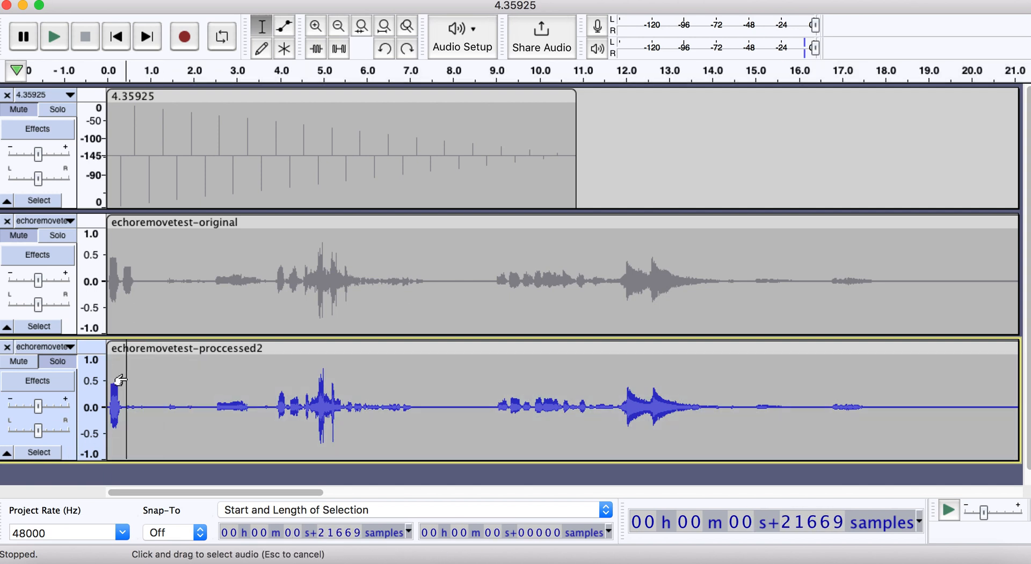
{"action": "left_click", "coordinate": [207, 380]}
{"action": "left_click", "coordinate": [453, 384]}
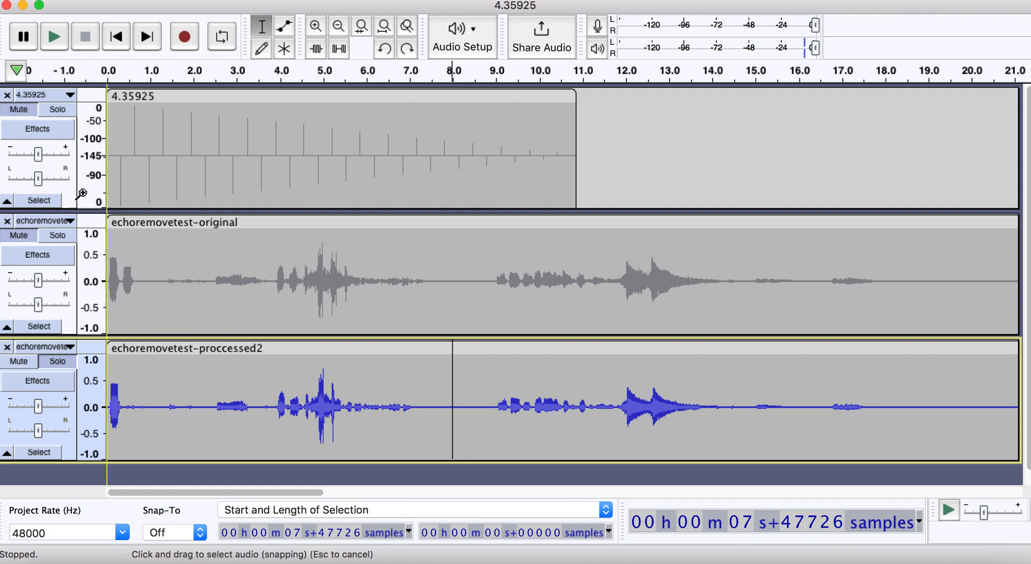
- Select the whole 4.35925 impulse clip and clear the selection by placing the cursor near 14.5 s in echoremovetest-proccessed2
{"action": "left_click", "coordinate": [108, 158]}
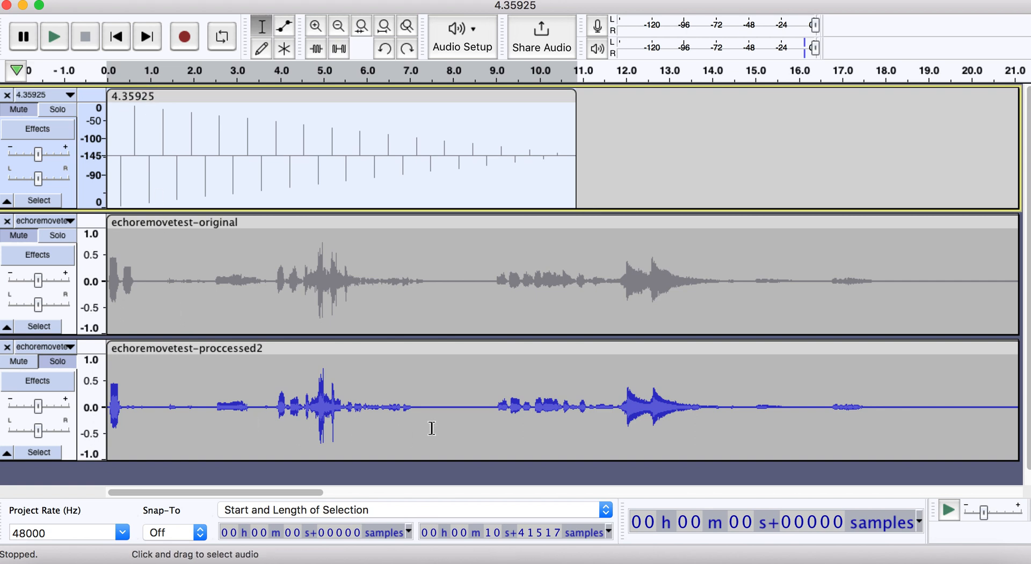
{"action": "left_click", "coordinate": [460, 425]}
{"action": "left_click", "coordinate": [734, 413]}
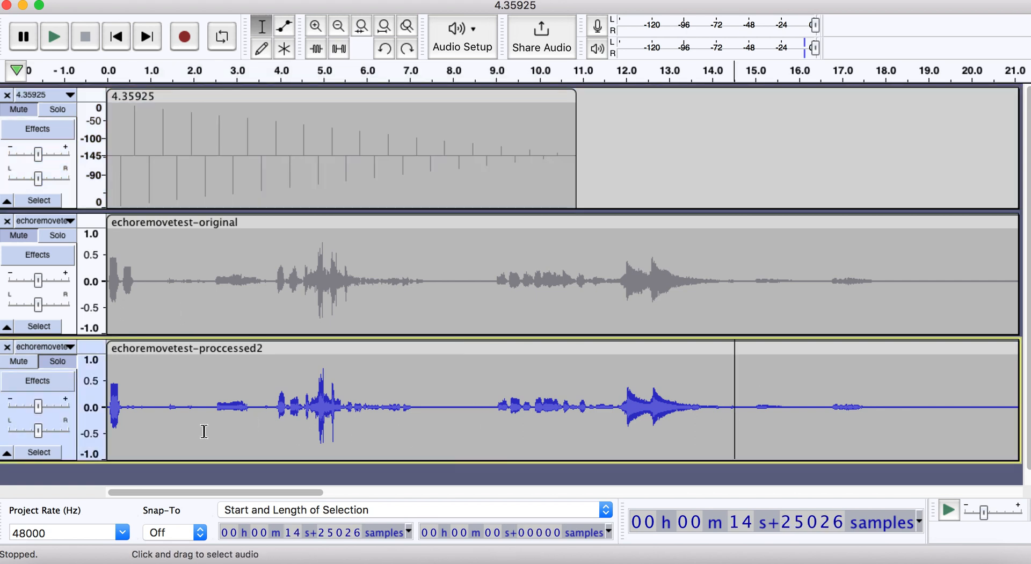